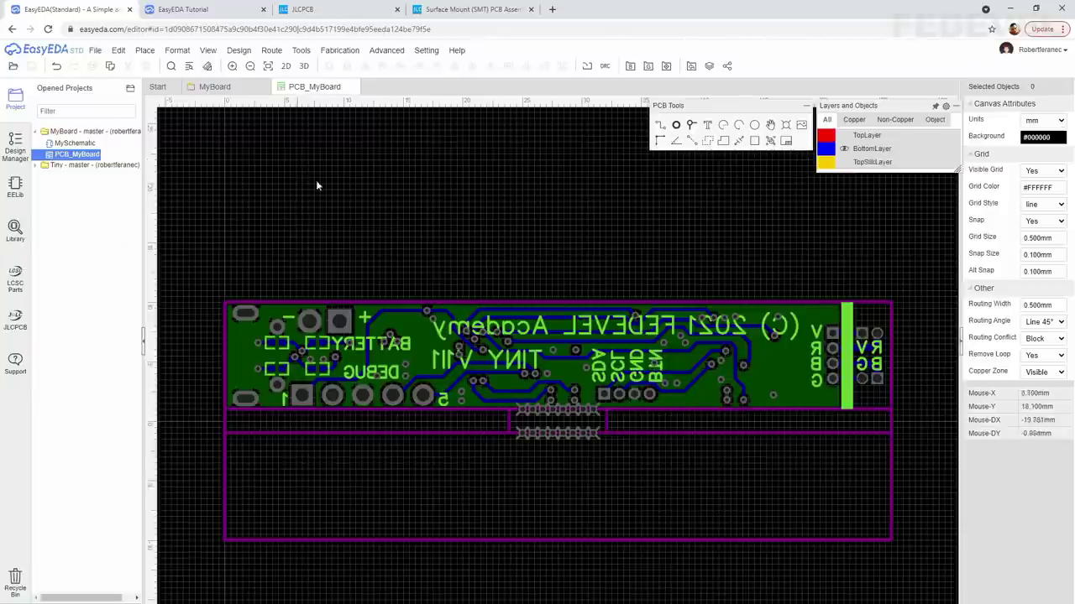
Step: Run the design rule check on the MyBoard PCB and generate its Gerber fabrication file
click(341, 52)
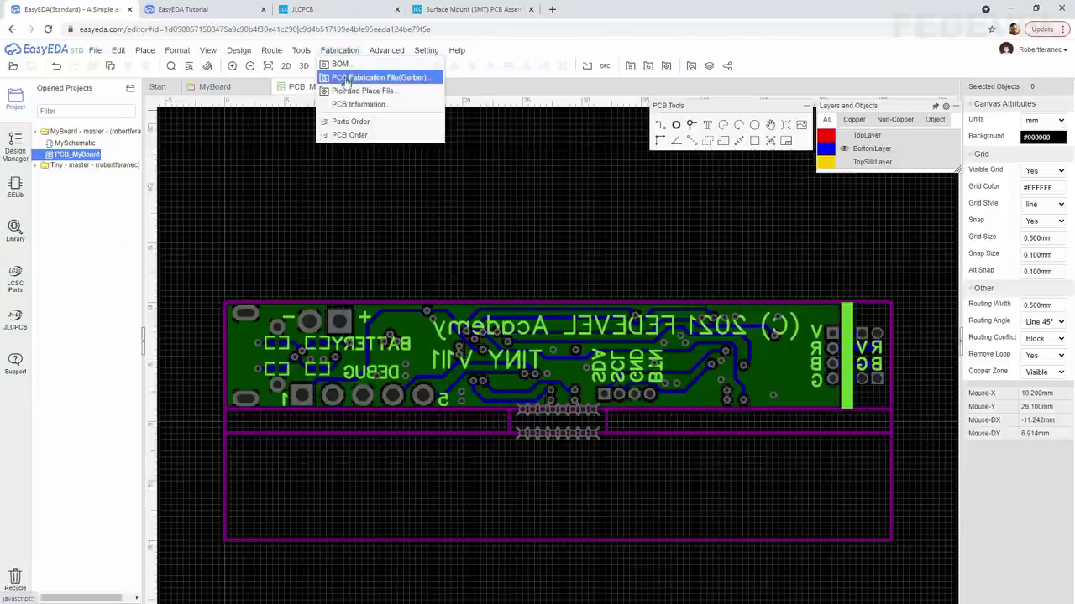
click(413, 79)
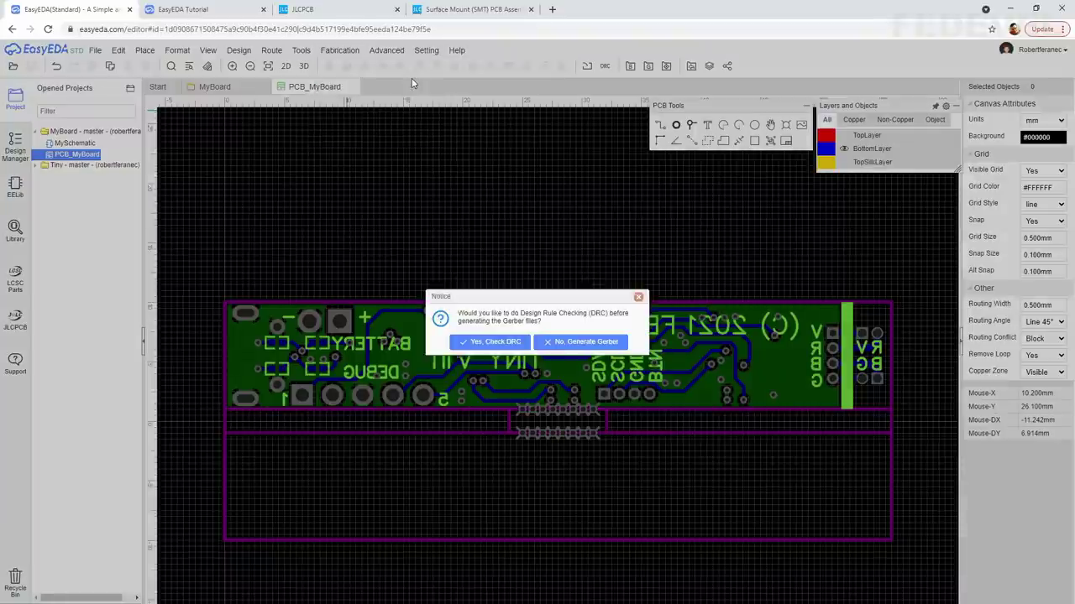
click(485, 345)
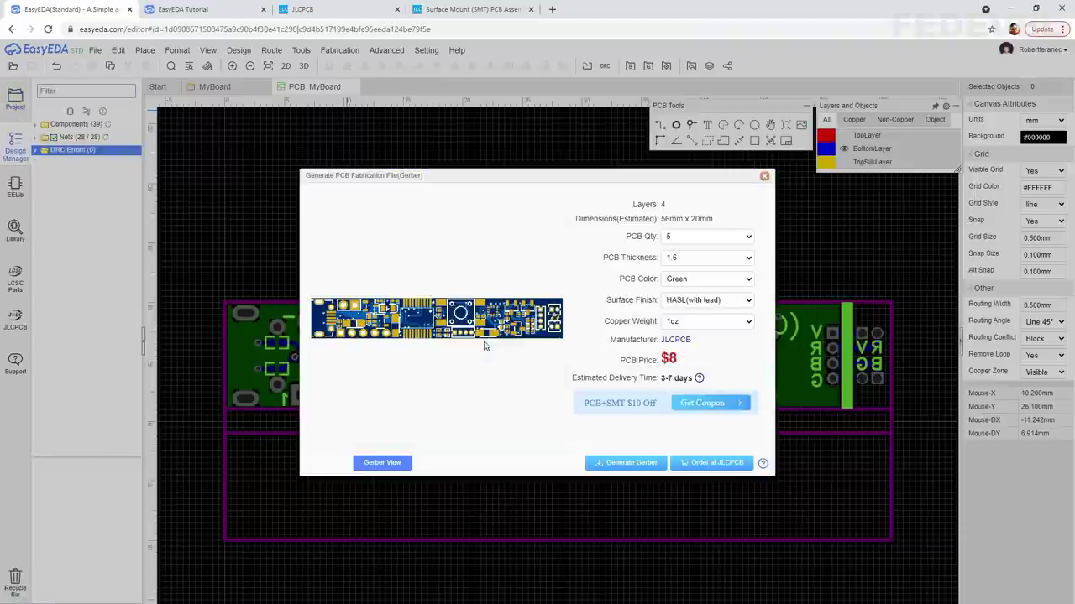
click(613, 463)
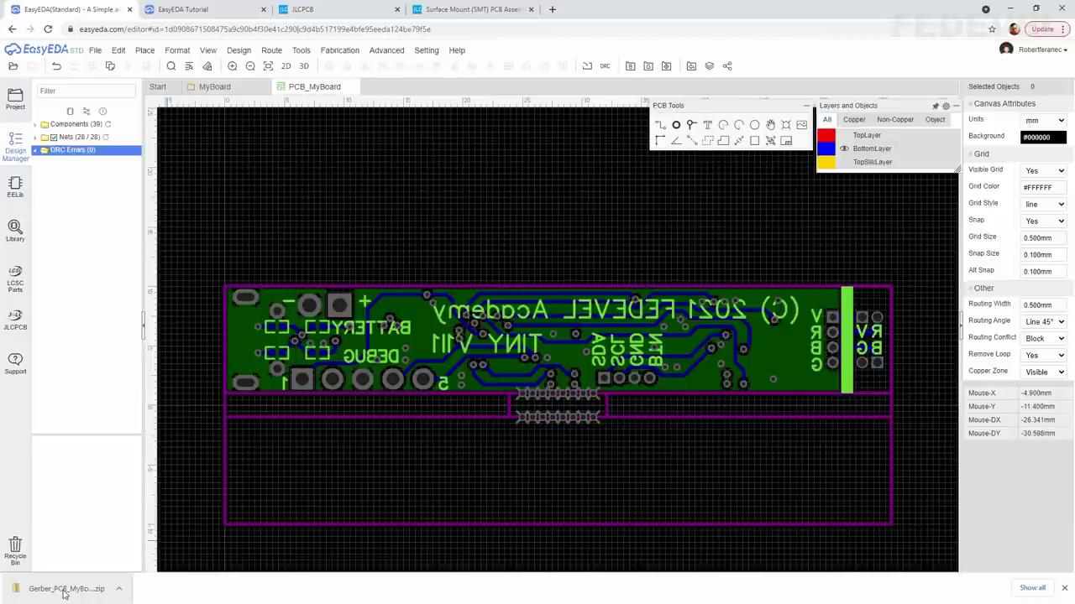
click(300, 50)
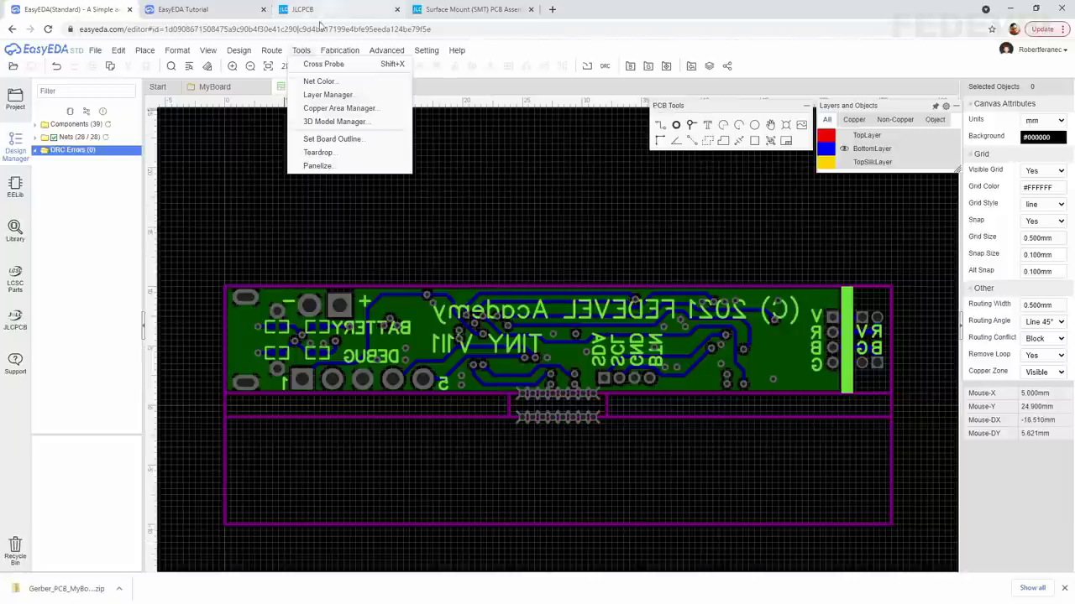
click(302, 221)
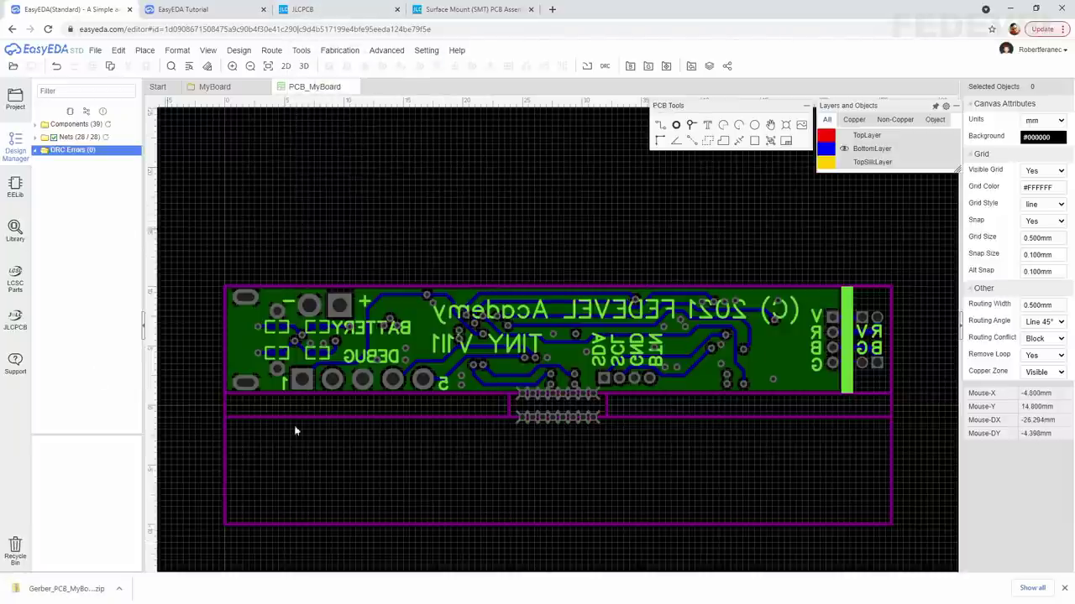
click(1064, 587)
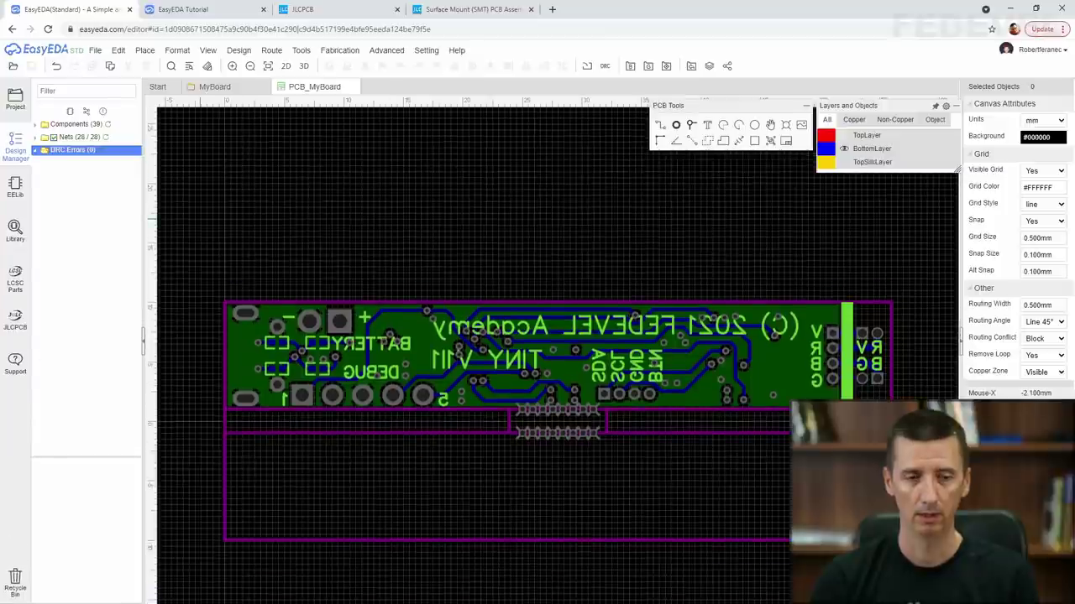
Step: Open a new PCB quote on the JLCPCB site and upload Gerber_PCB_MyBoard.zip as its Gerber file
click(18, 321)
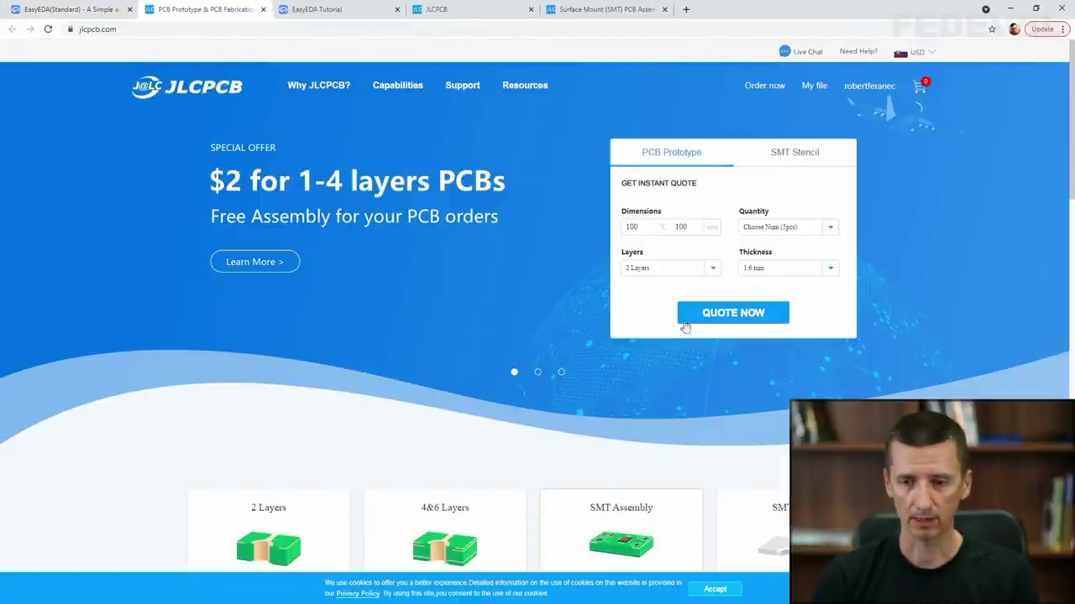
click(718, 322)
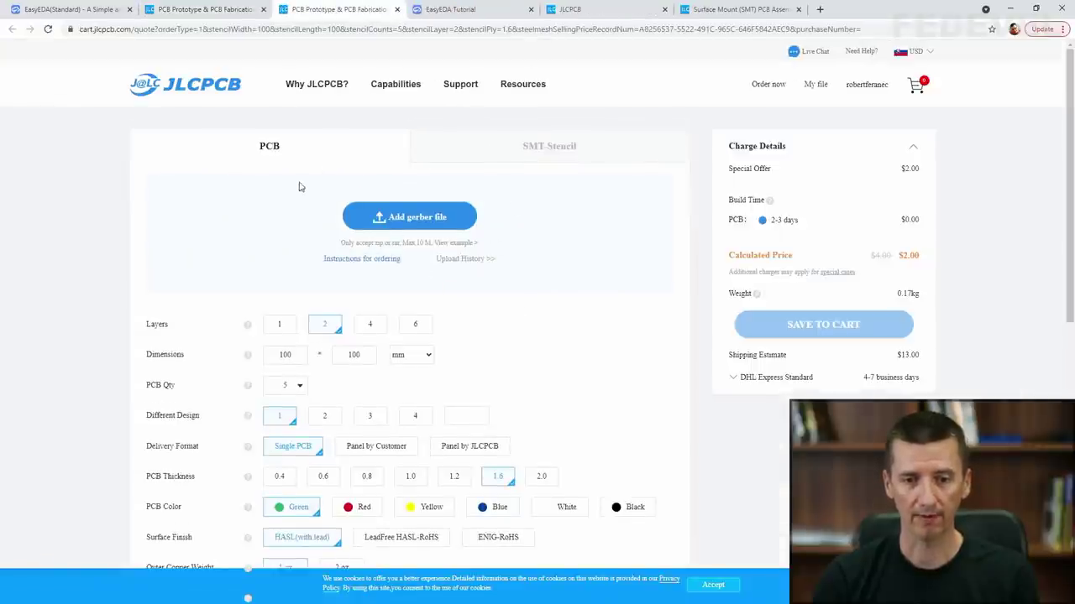
click(409, 218)
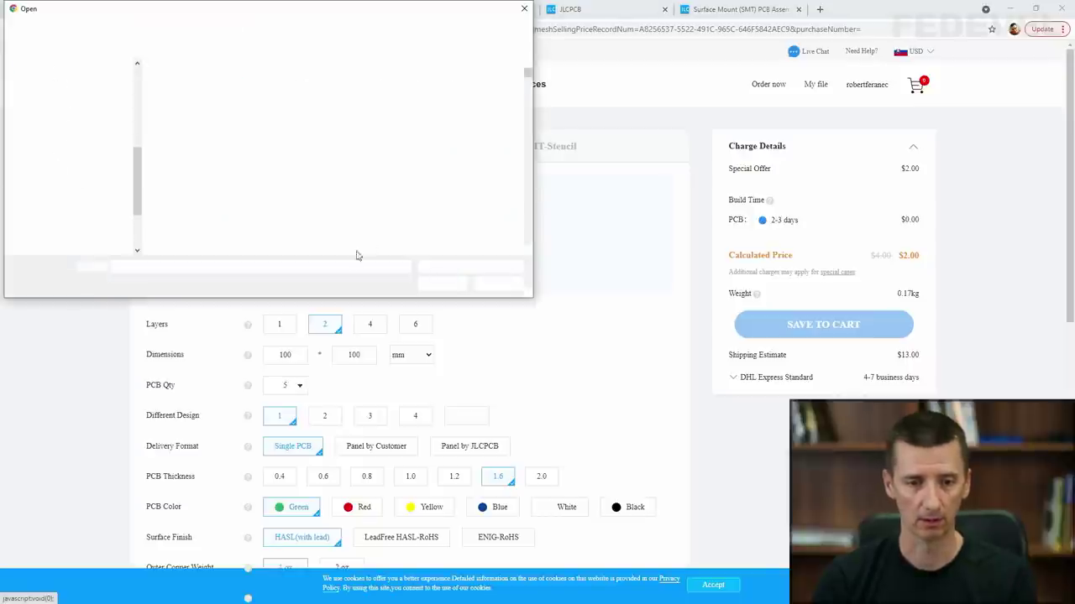
text(Gerber_PCB_MyBoard)
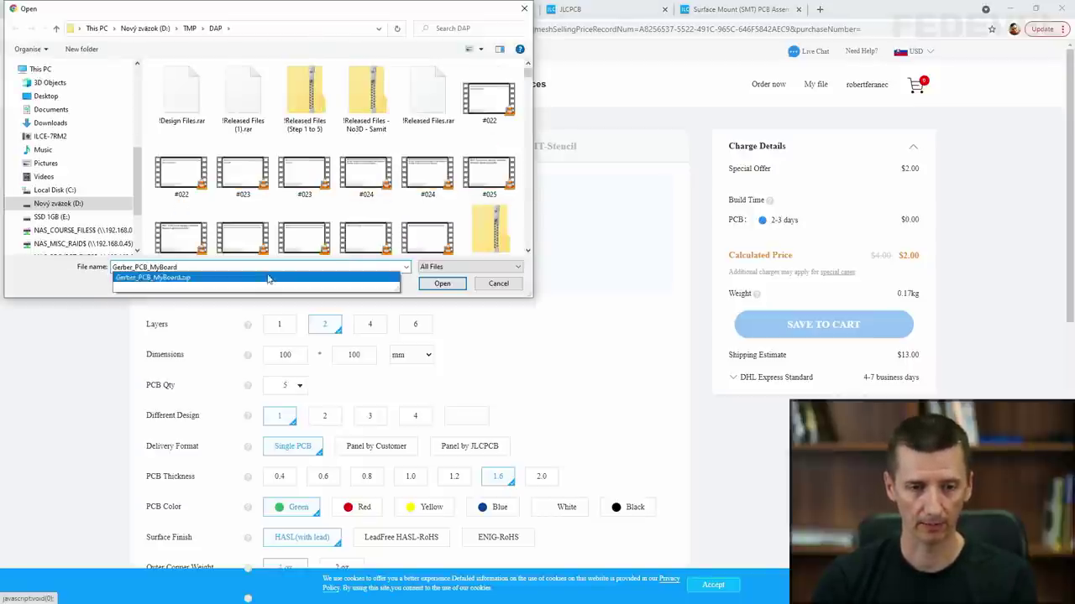
click(302, 278)
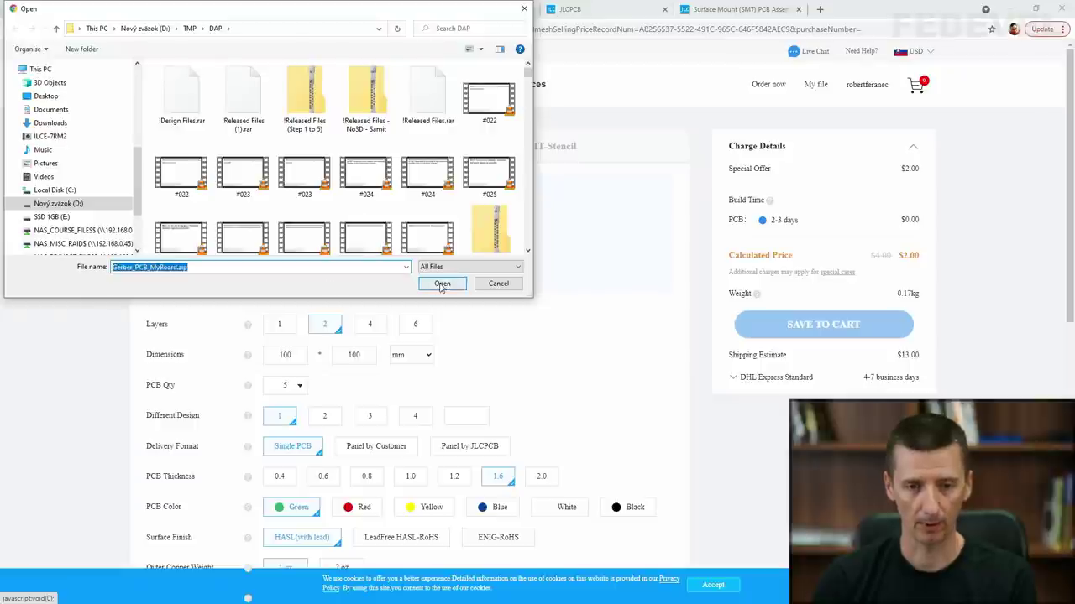
click(442, 283)
Step: Review the uploaded board's detected order settings and choose a PCB quantity of 5
scroll(210, 305, down, 1)
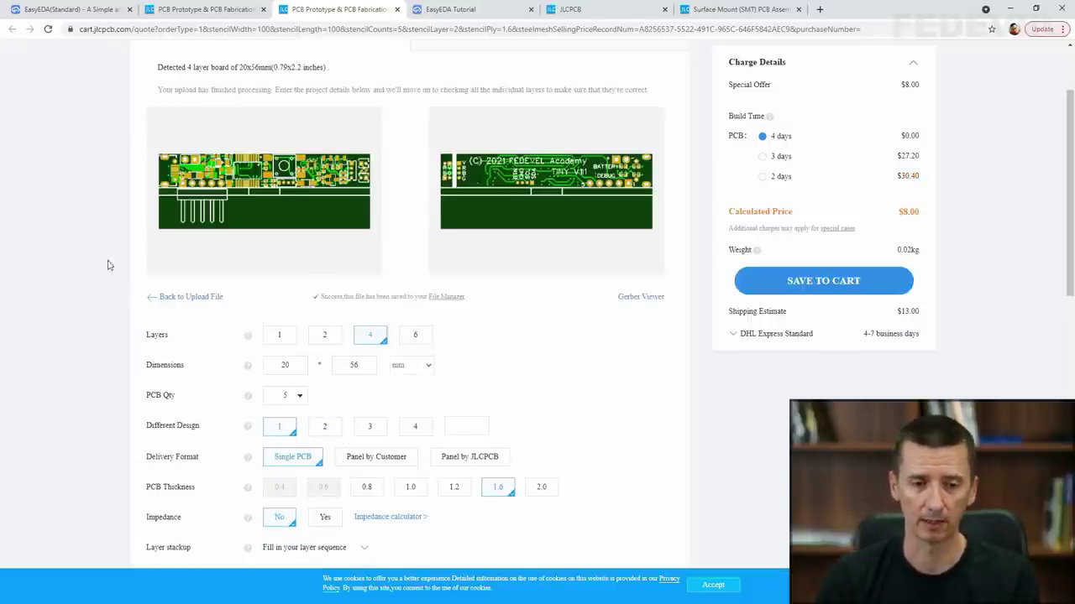
scroll(106, 227, down, 1)
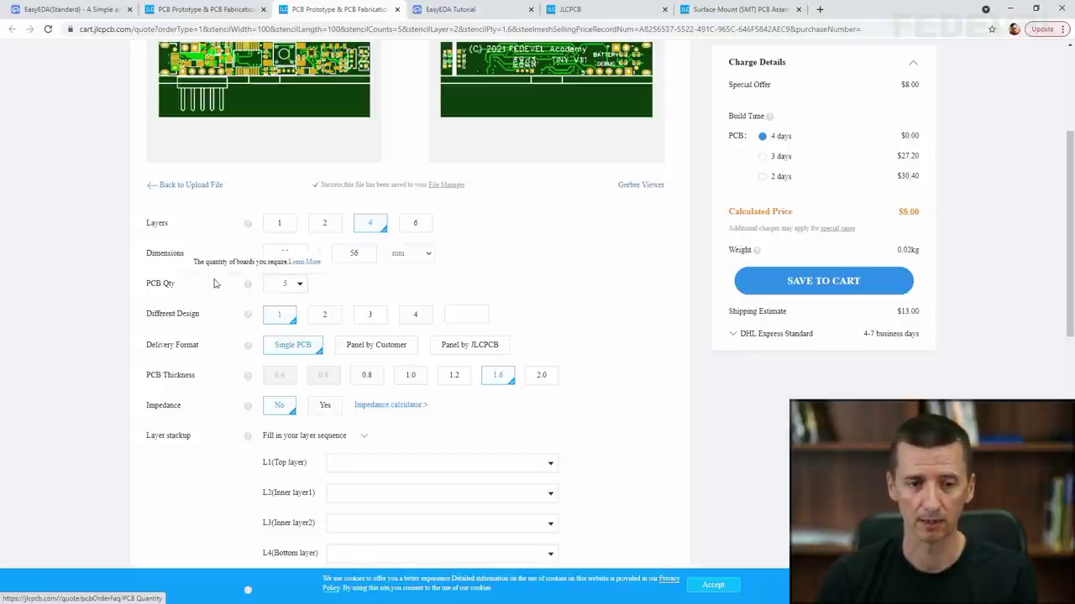
click(301, 285)
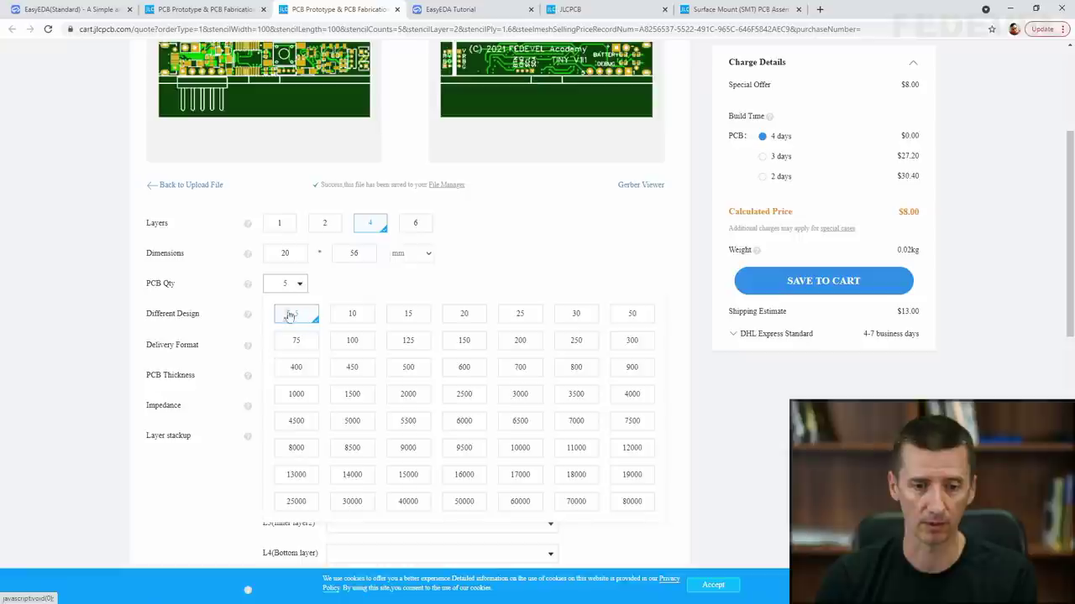
click(295, 313)
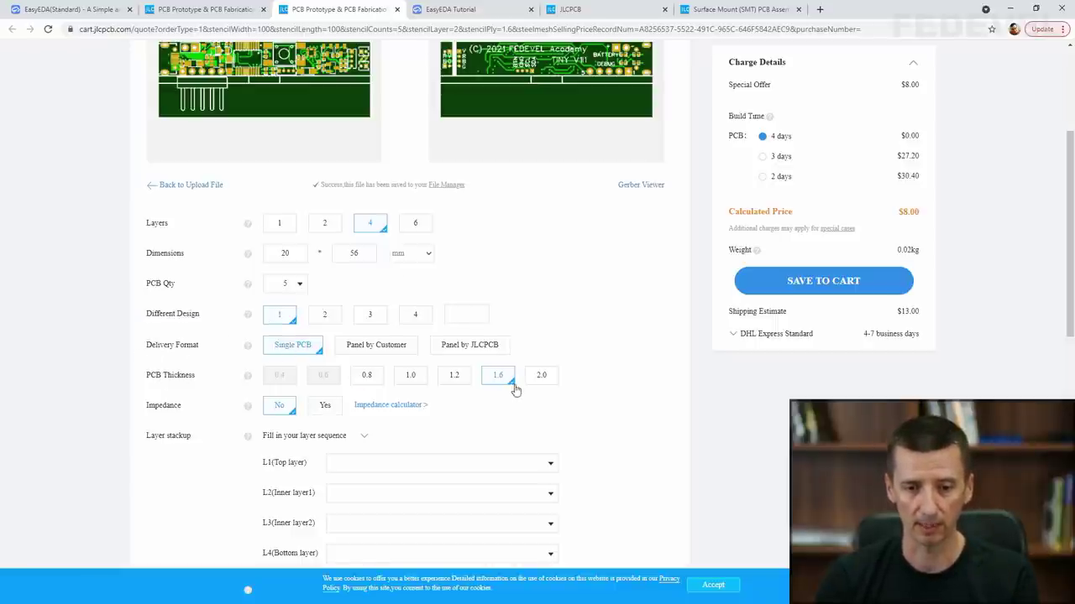
Step: Enable impedance control for the board and choose the JLC7628 stackup
scroll(75, 311, down, 2)
scroll(80, 307, down, 1)
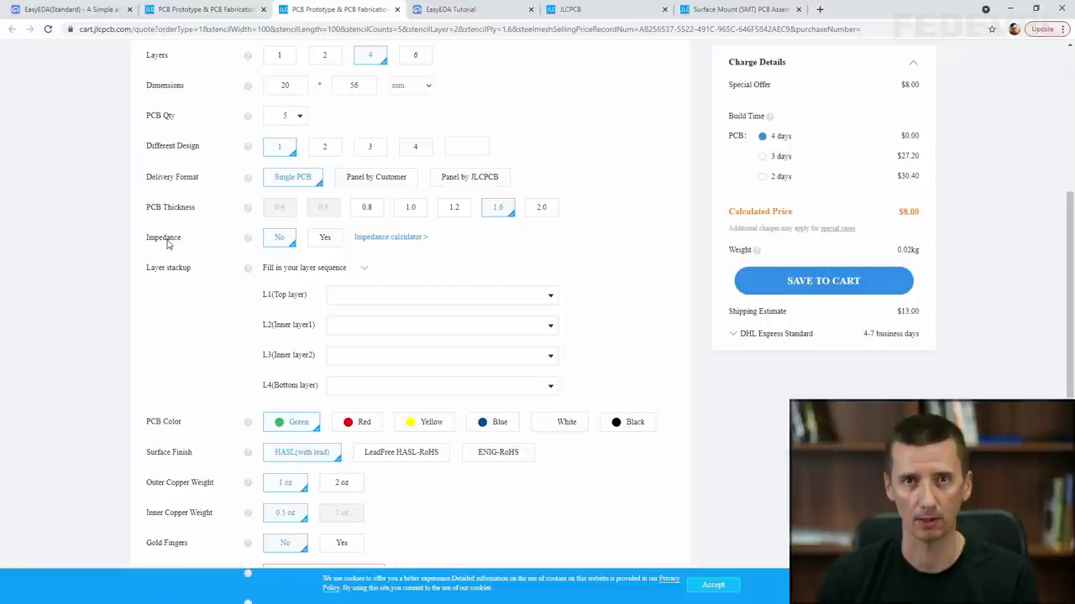
click(326, 239)
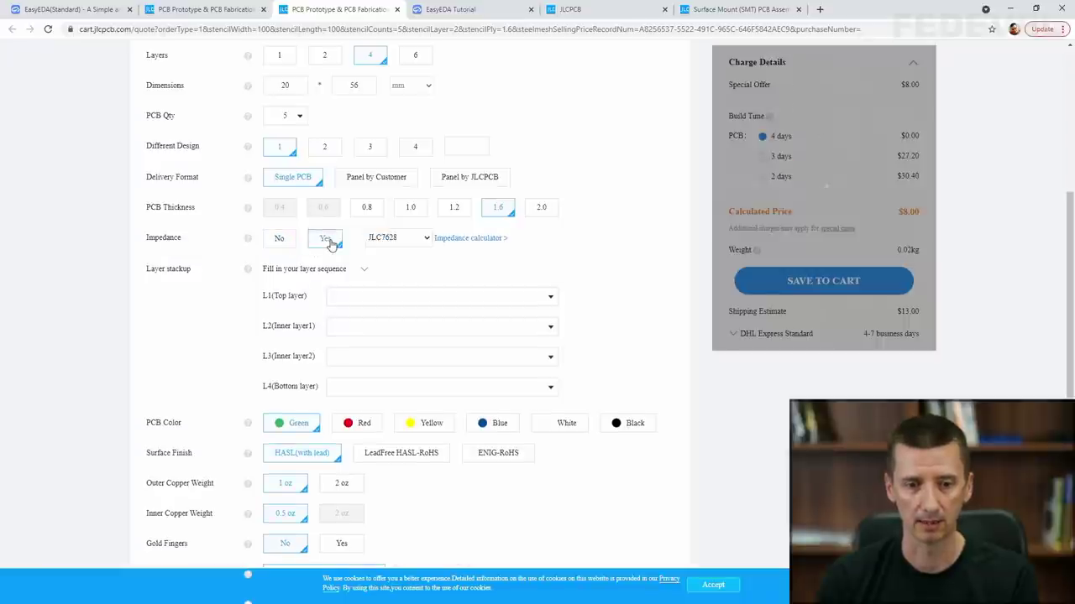
click(427, 241)
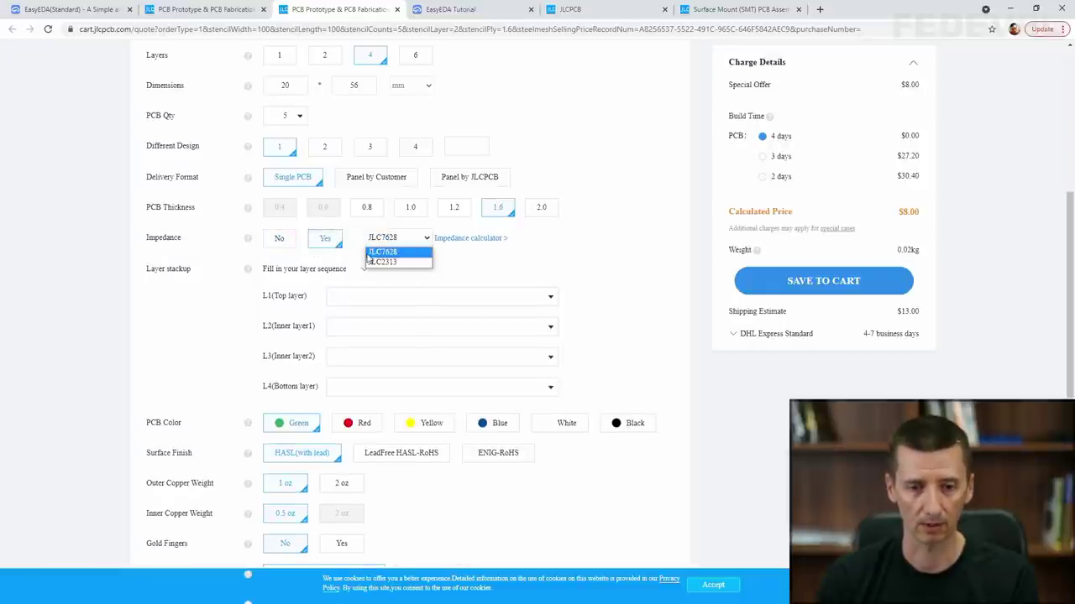
click(410, 254)
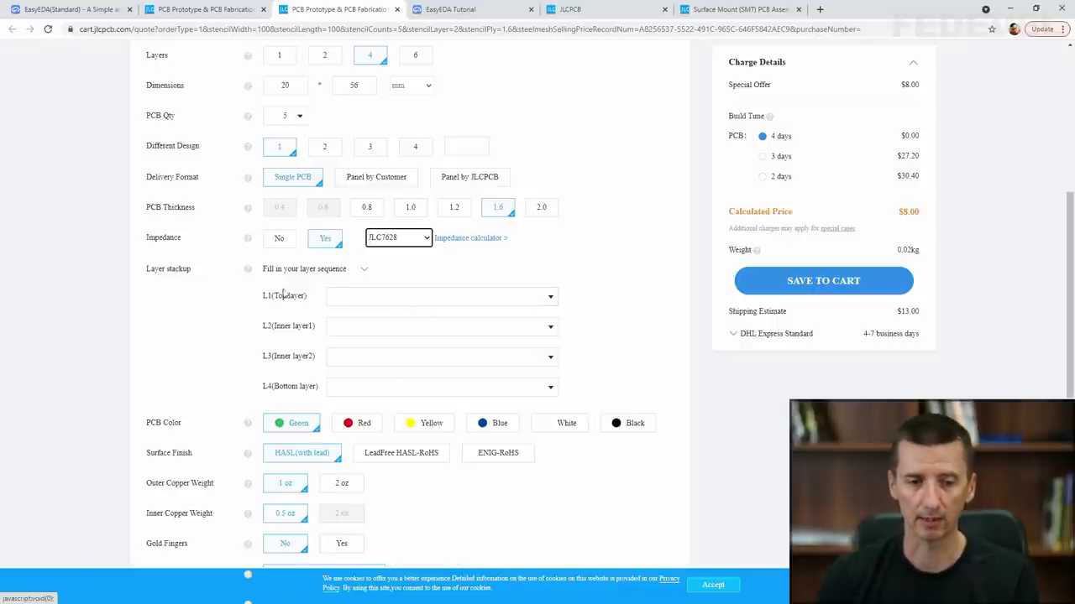
Step: In the layer stackup, assign Gerber_TopLayer.GTL to L1 (Top layer) and Gerber_Inner1.G1 to L2 (Inner layer1)
click(371, 299)
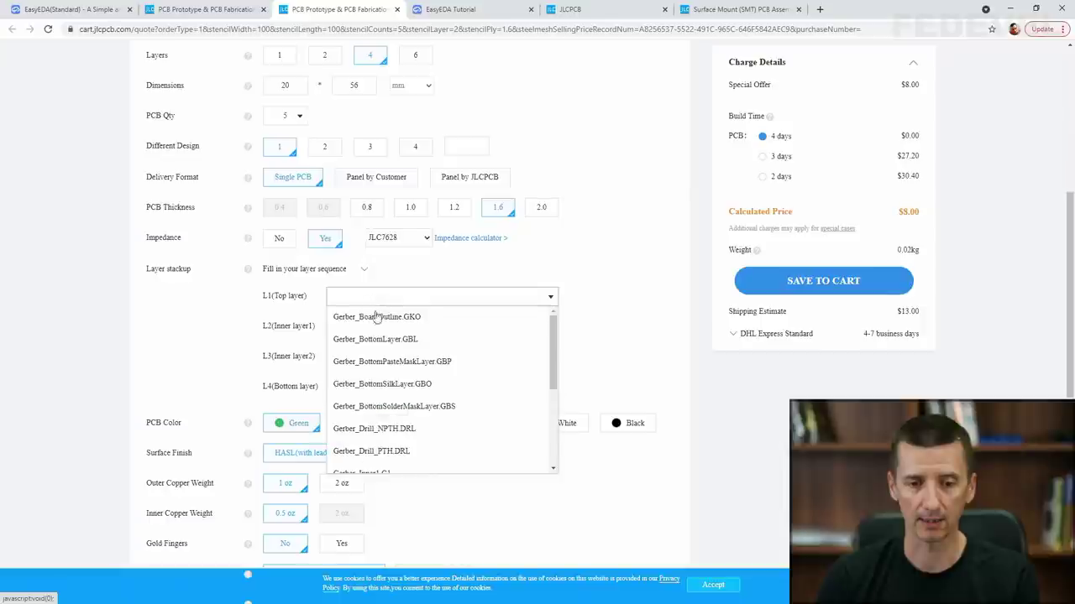
scroll(389, 353, down, 1)
scroll(388, 353, down, 2)
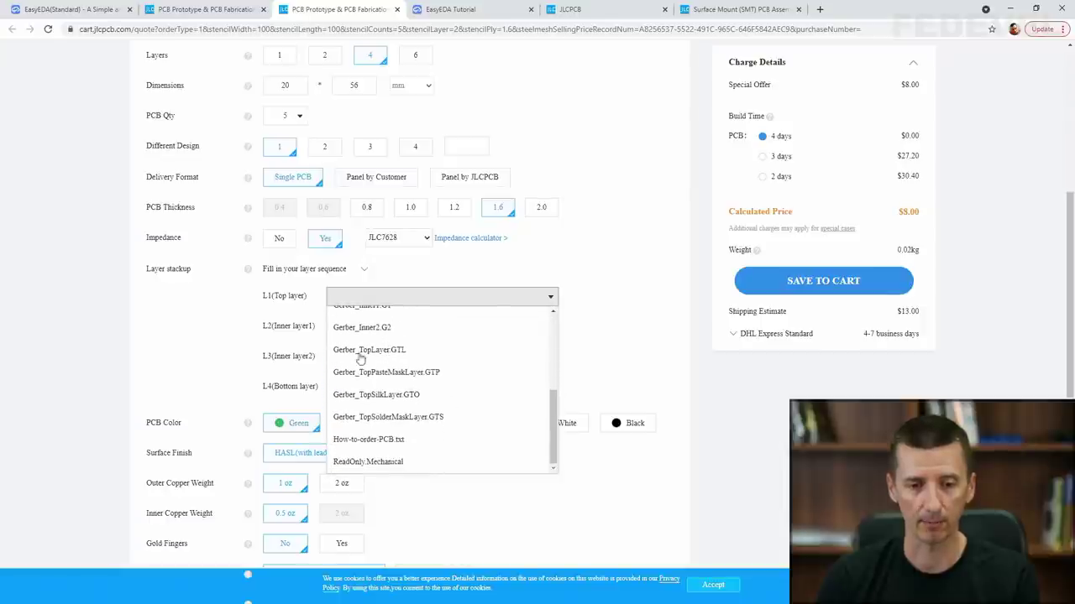
click(384, 352)
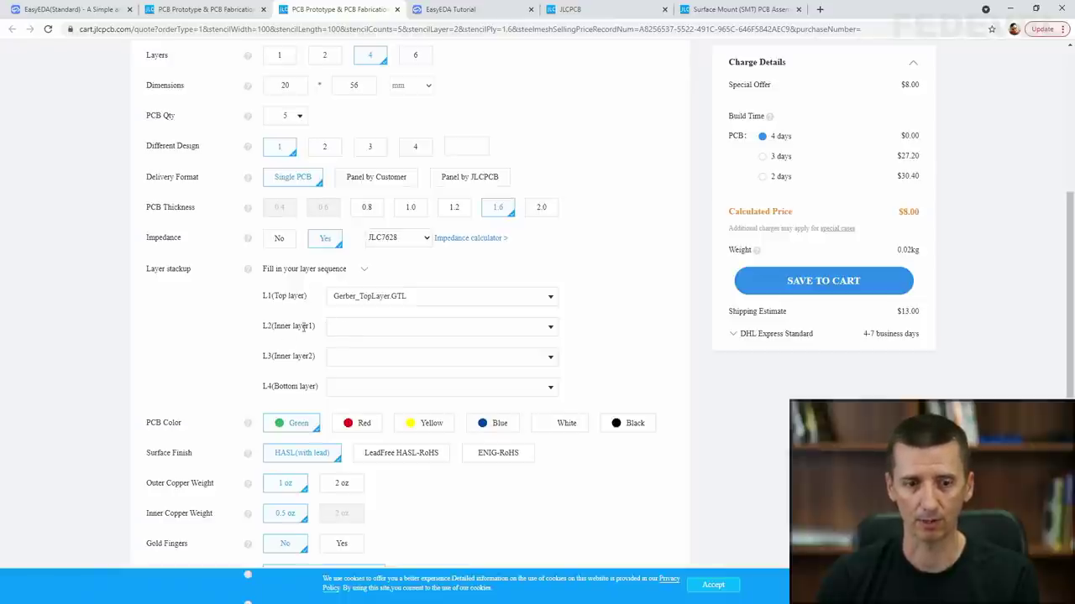
click(356, 328)
scroll(393, 395, down, 2)
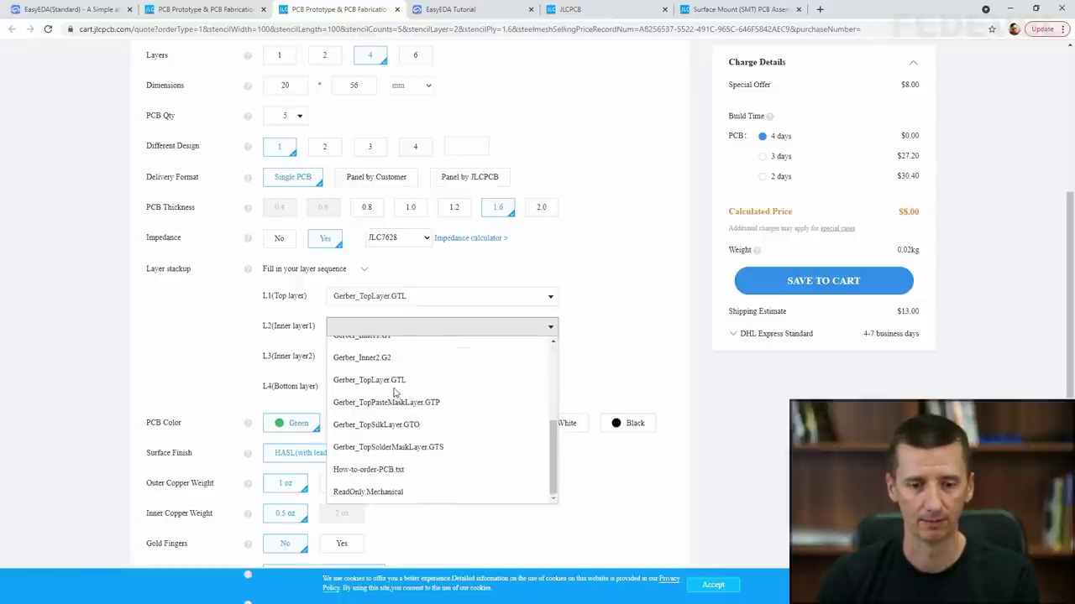
scroll(393, 394, up, 2)
click(353, 389)
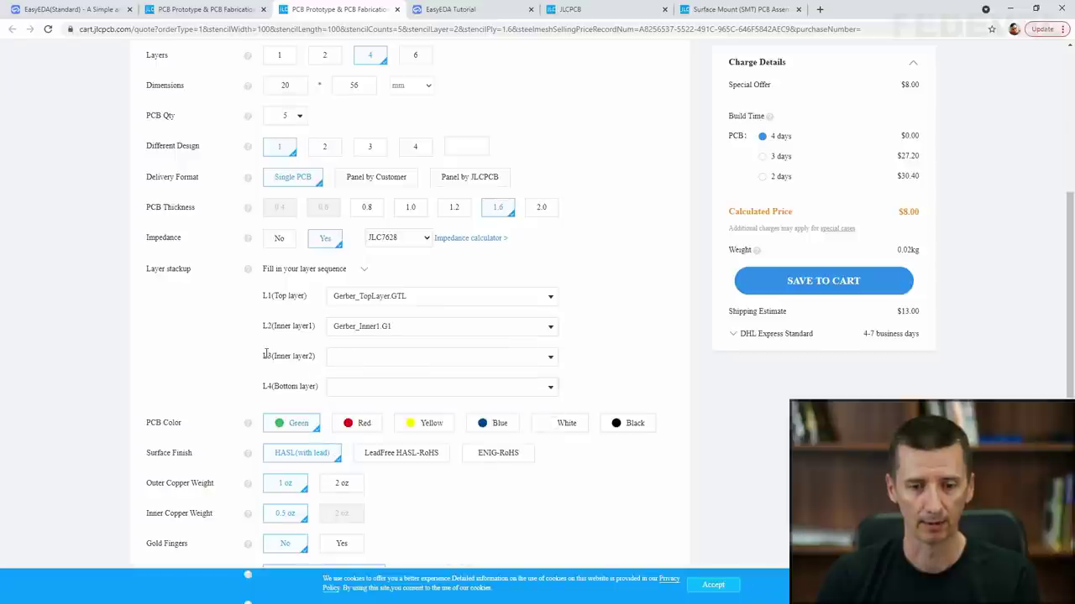
Step: Assign Gerber_Inner2.G2 to L3 (Inner layer2) and Gerber_BottomLayer.GBL to L4 (Bottom layer) in the layer stackup
click(348, 360)
scroll(399, 388, down, 3)
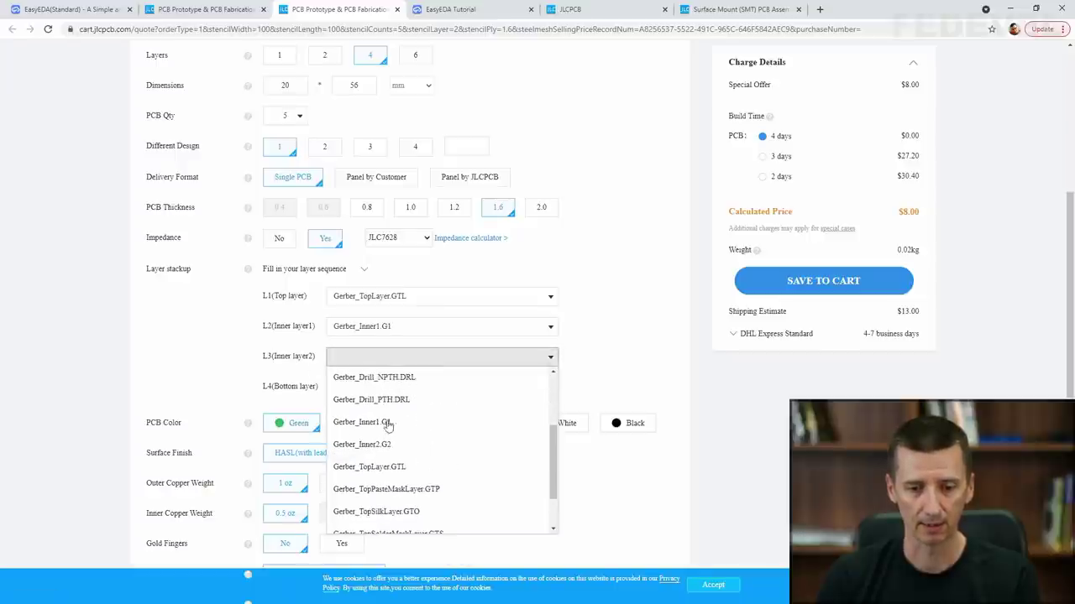
click(377, 446)
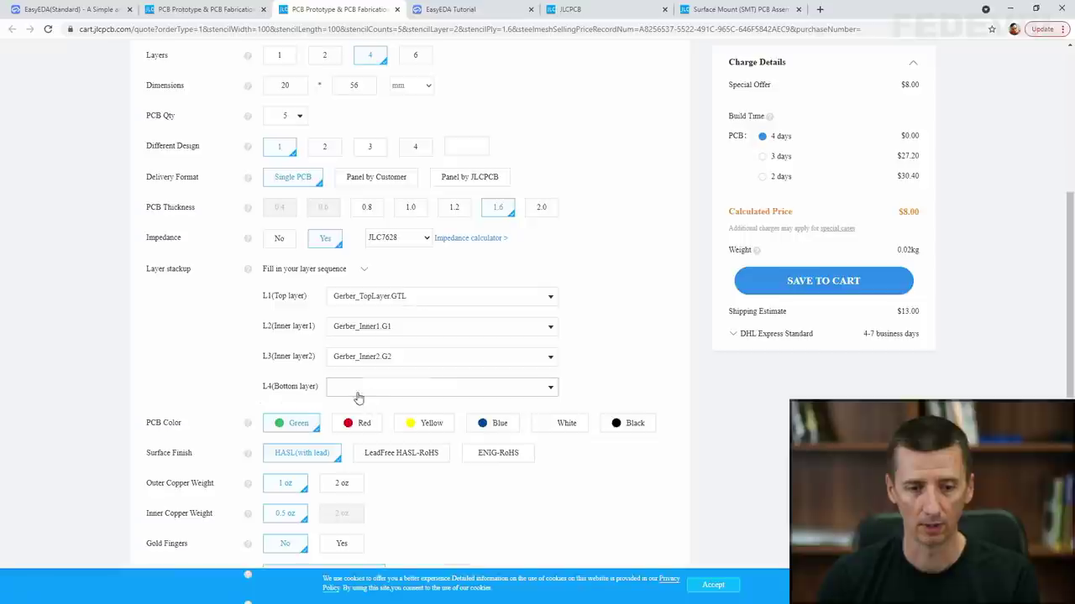
click(374, 390)
scroll(373, 456, down, 3)
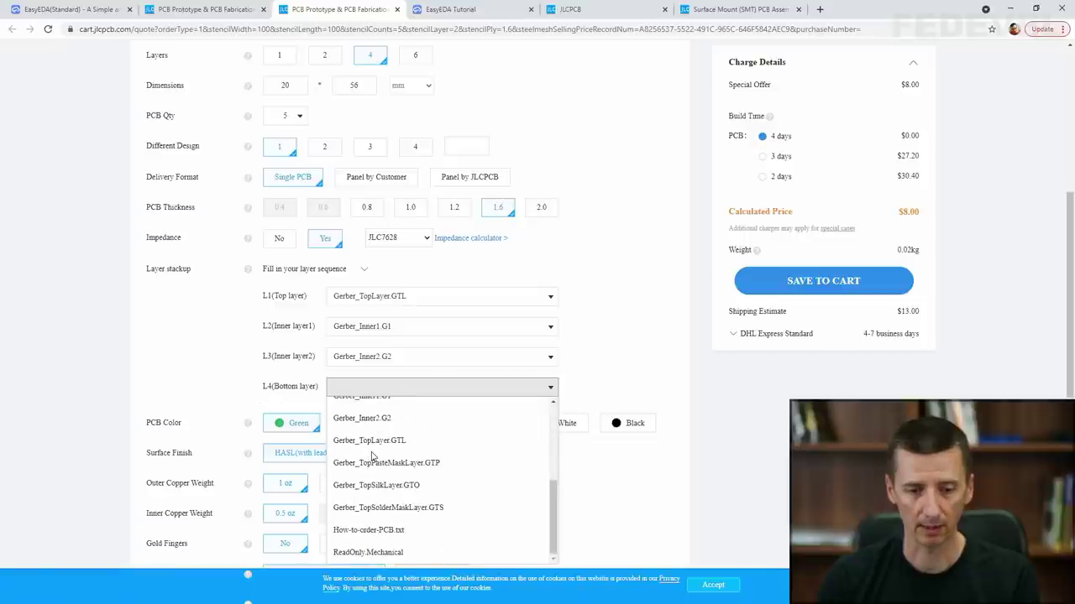
scroll(373, 456, up, 2)
scroll(353, 441, up, 1)
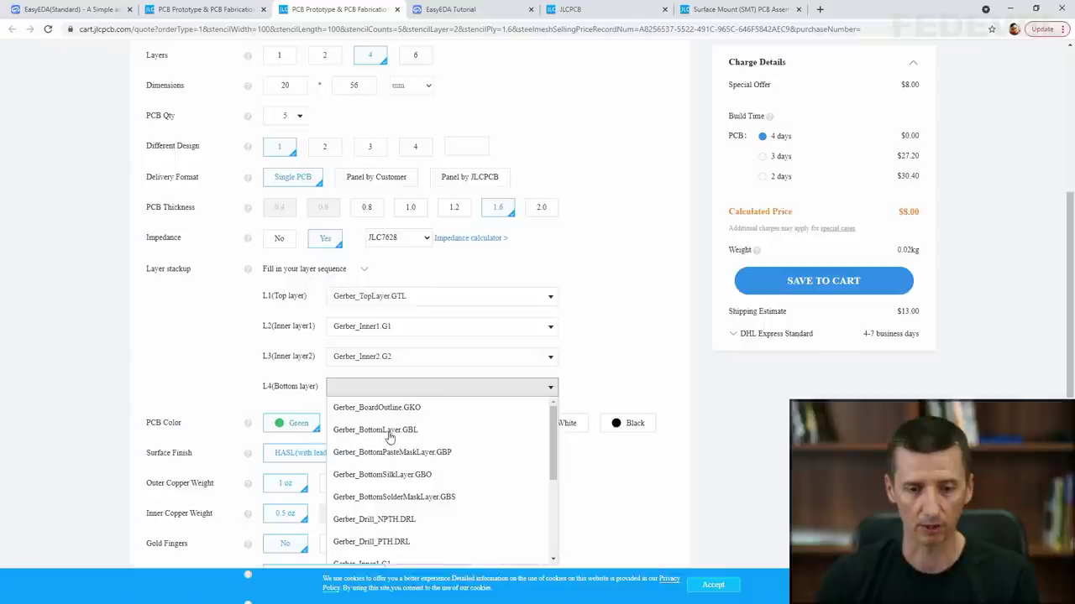
click(388, 433)
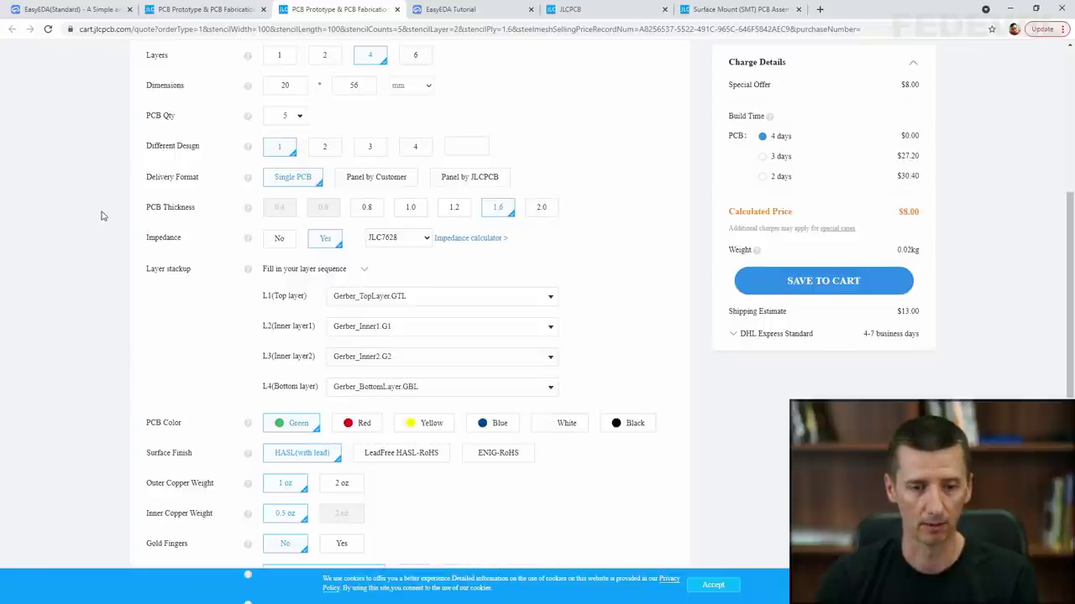
Step: Compare the price with an ENIG-RoHS surface finish and set the finish to LeadFree HASL-RoHS
scroll(100, 216, down, 2)
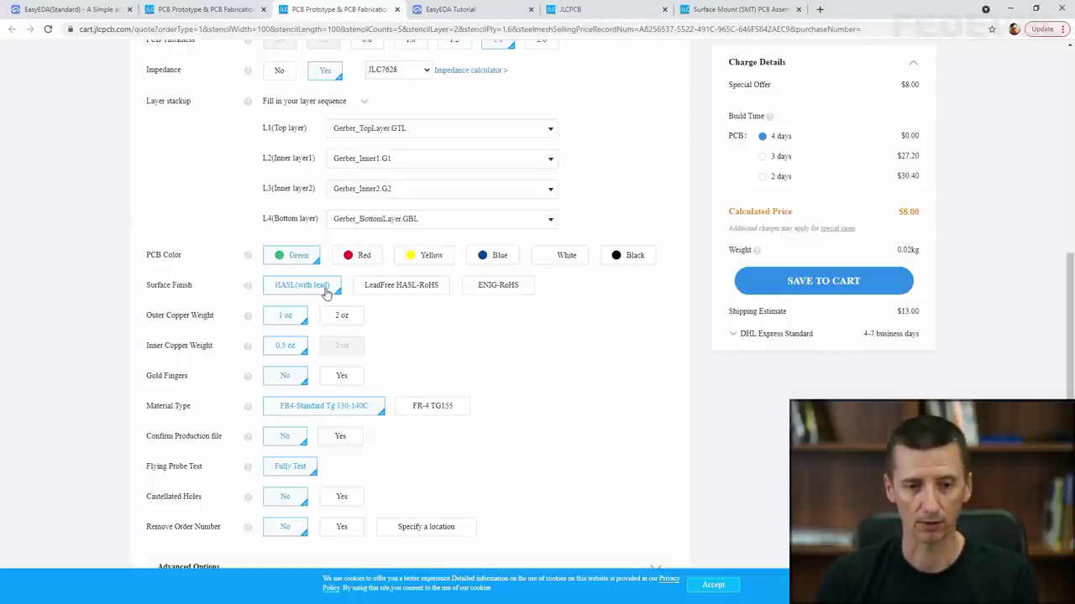
click(399, 288)
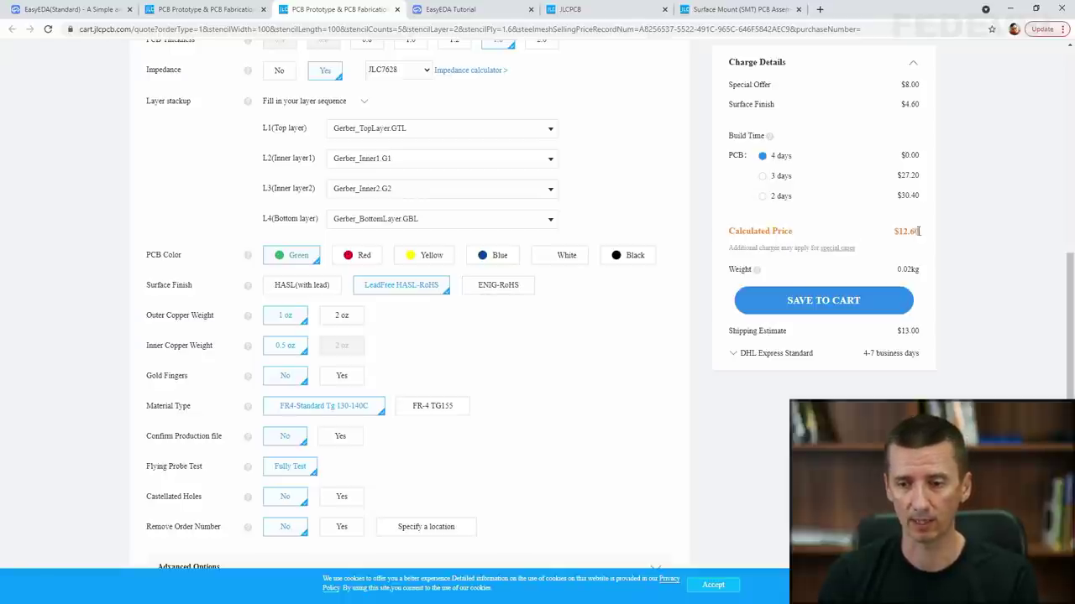
click(498, 286)
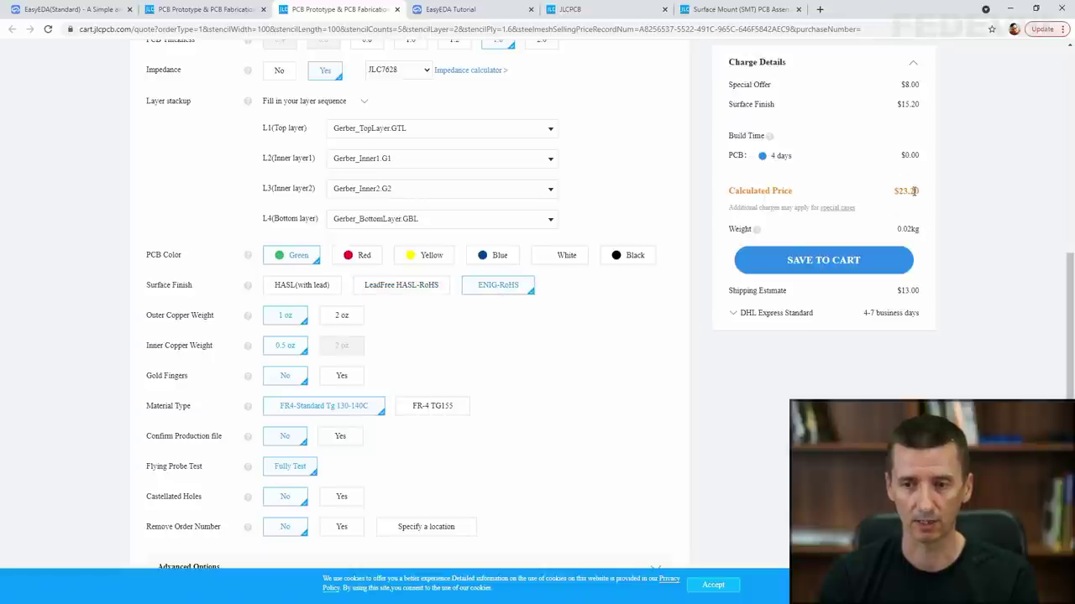
click(408, 284)
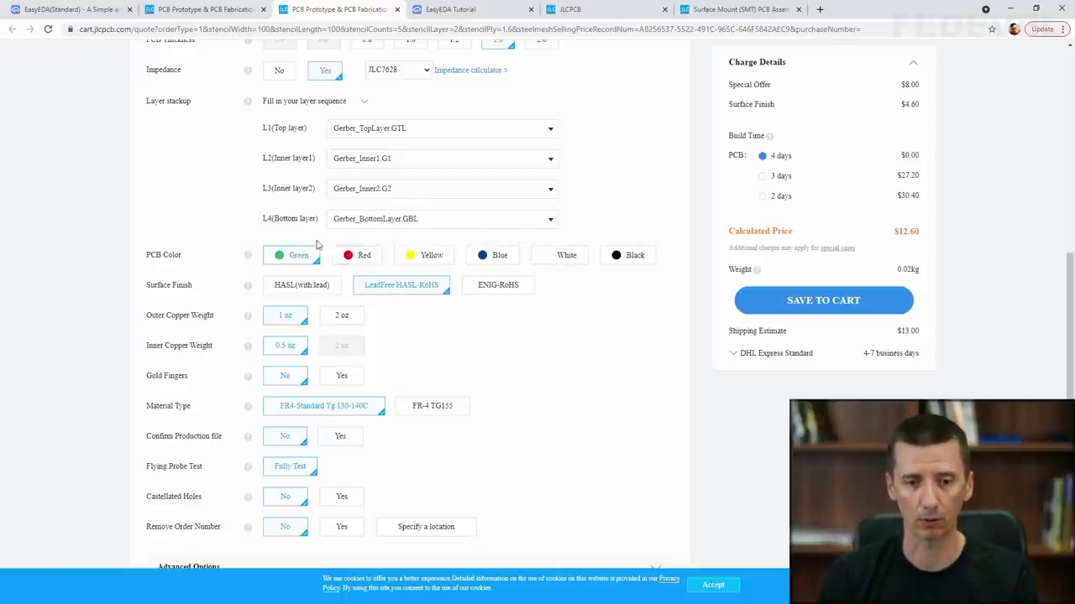
Step: Compare the price with red, yellow, blue, white and black PCB colors, and set the color back to green
click(362, 256)
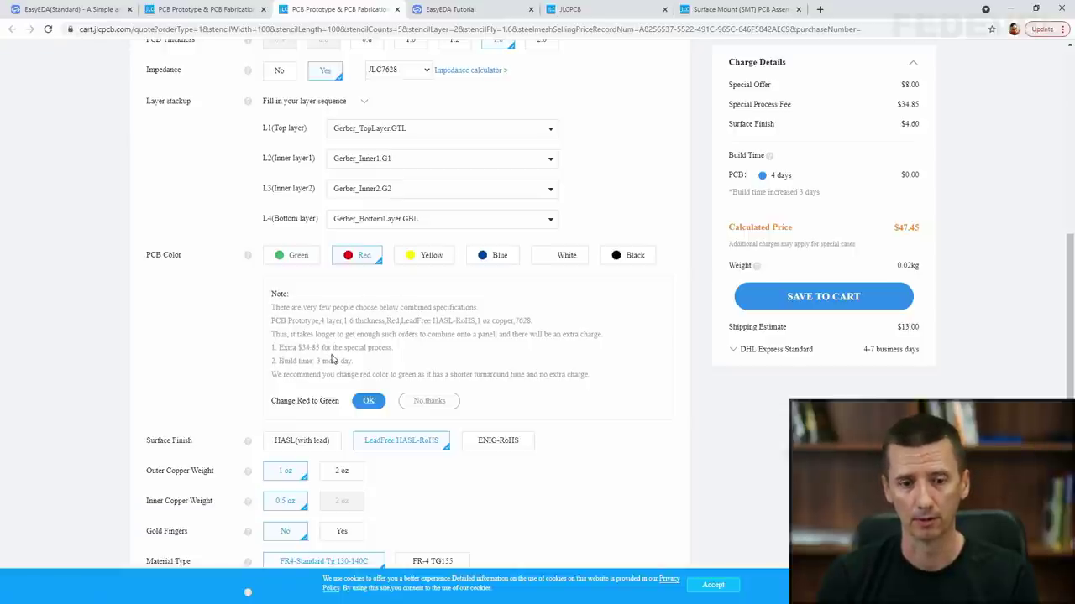
click(425, 257)
click(504, 259)
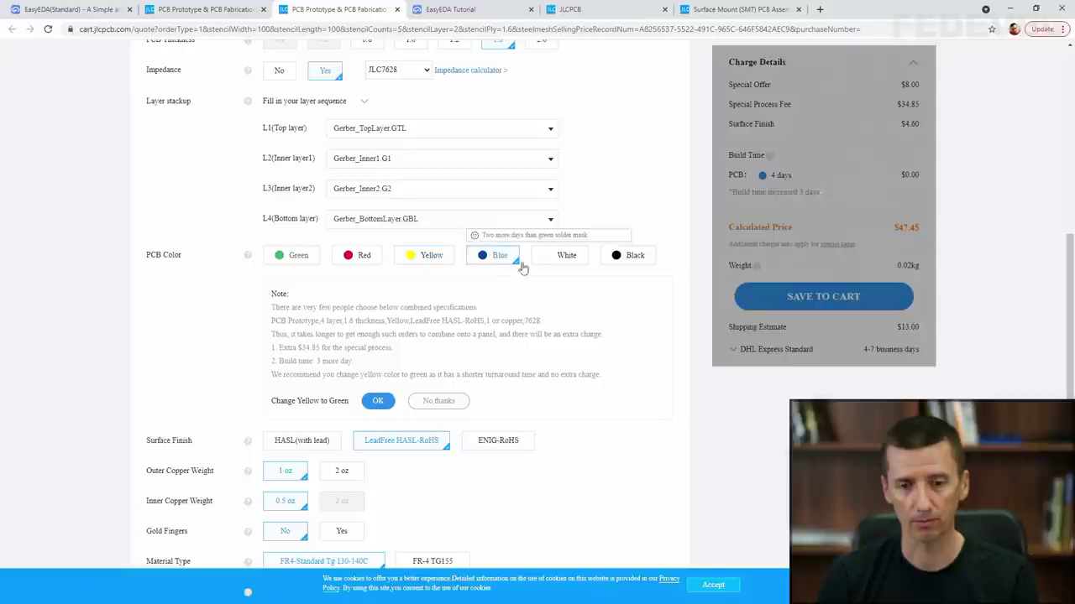
click(566, 255)
click(638, 256)
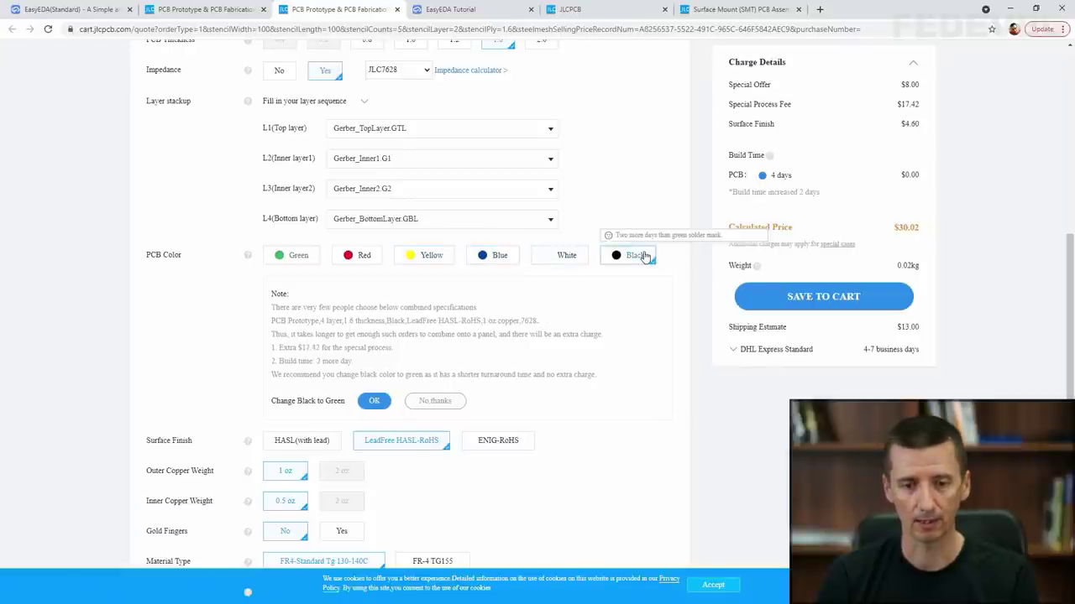
click(298, 256)
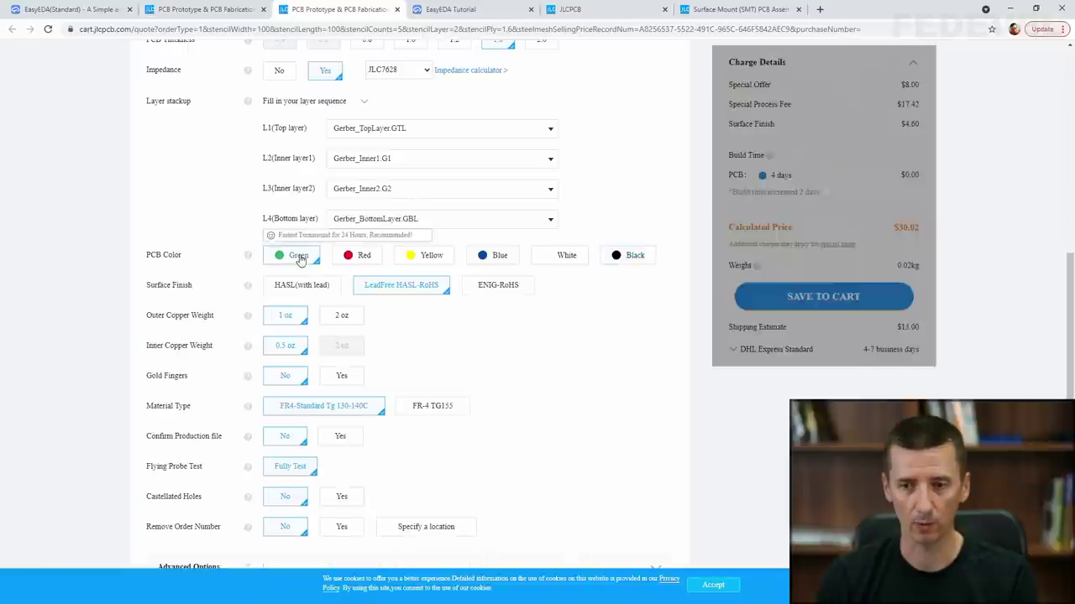
Step: Review the order options, open the Gerber Viewer and examine the board's top side, especially the breakaway holes beside the component pads
scroll(73, 228, down, 2)
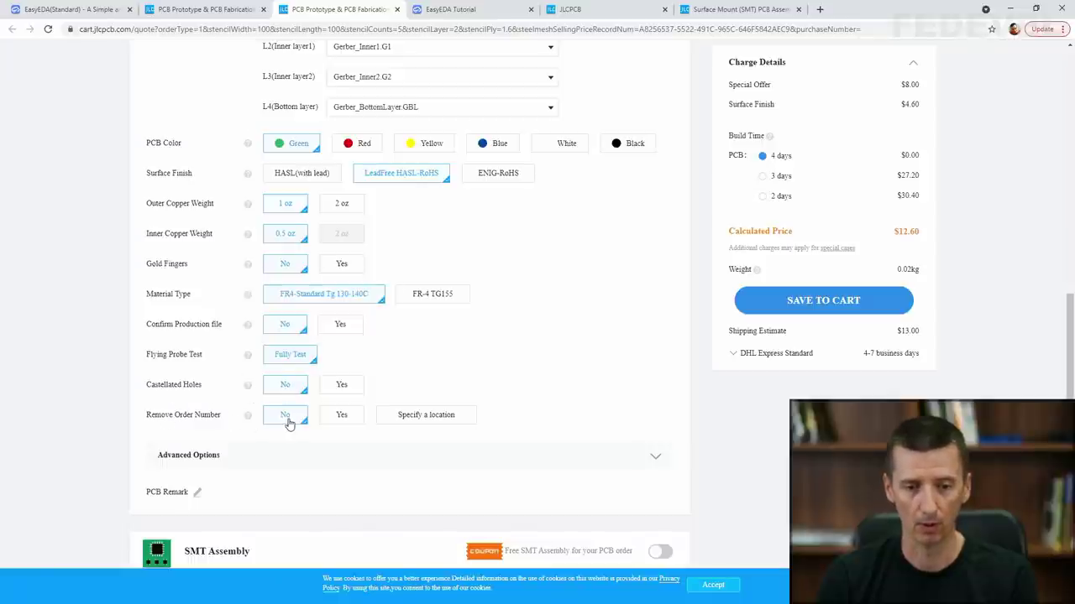
scroll(288, 424, up, 5)
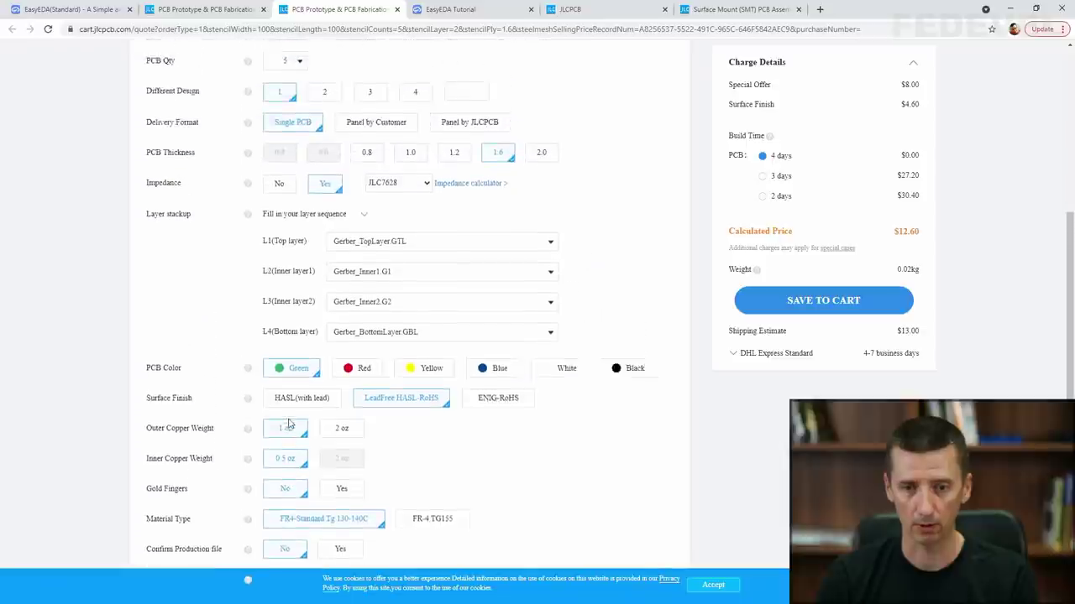
scroll(288, 424, up, 1)
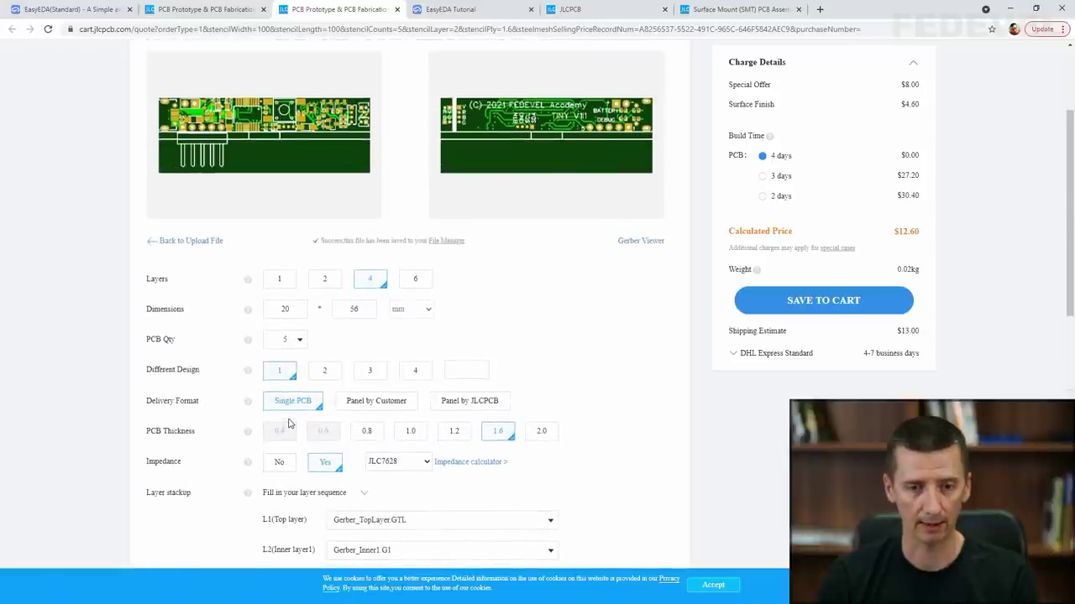
scroll(288, 424, up, 2)
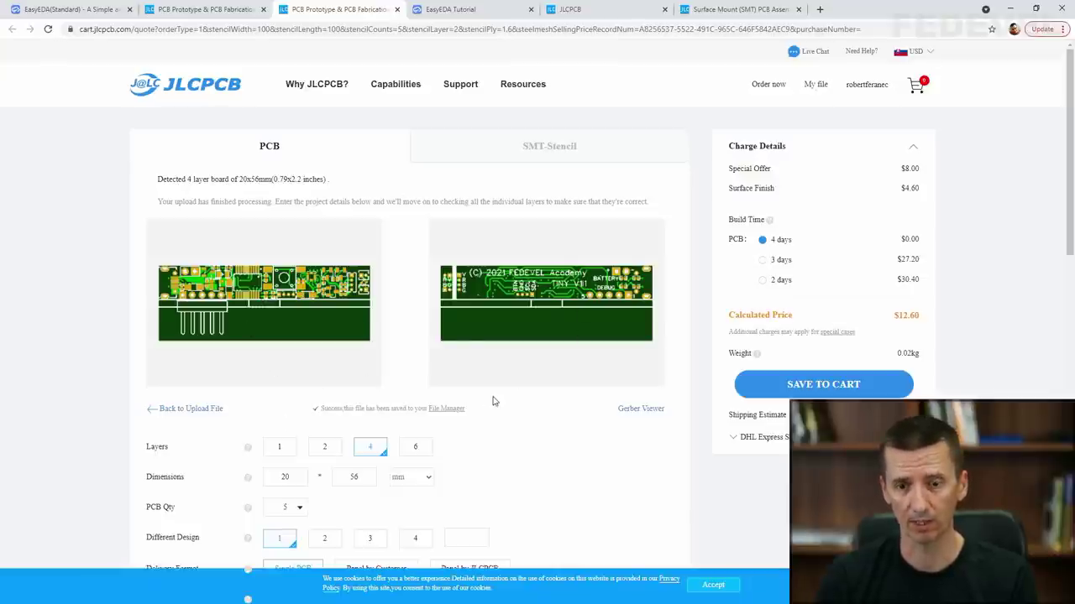
click(624, 415)
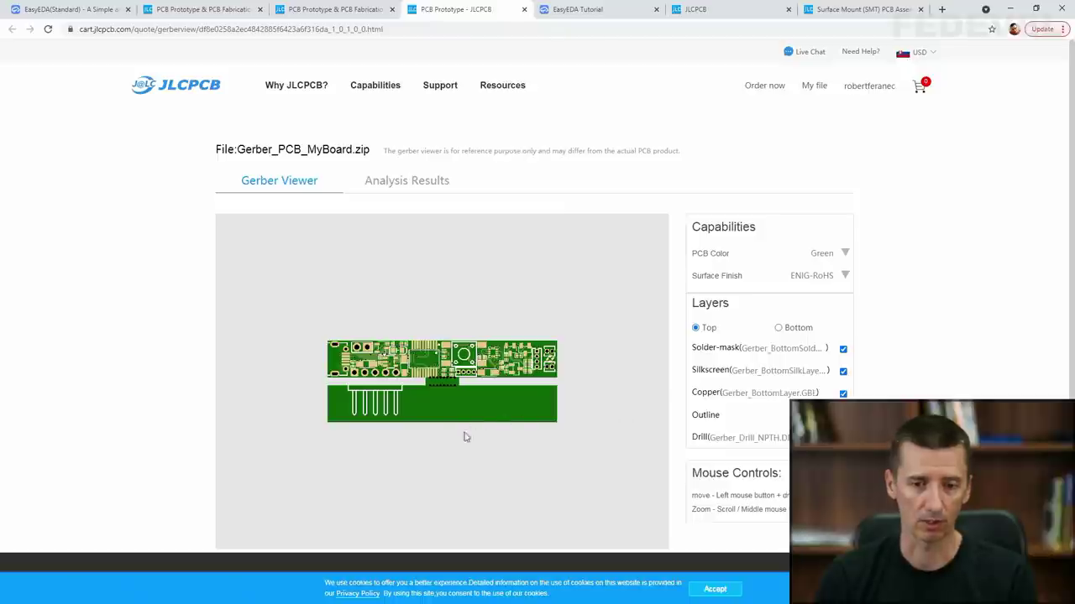
scroll(439, 393, up, 3)
scroll(441, 382, up, 5)
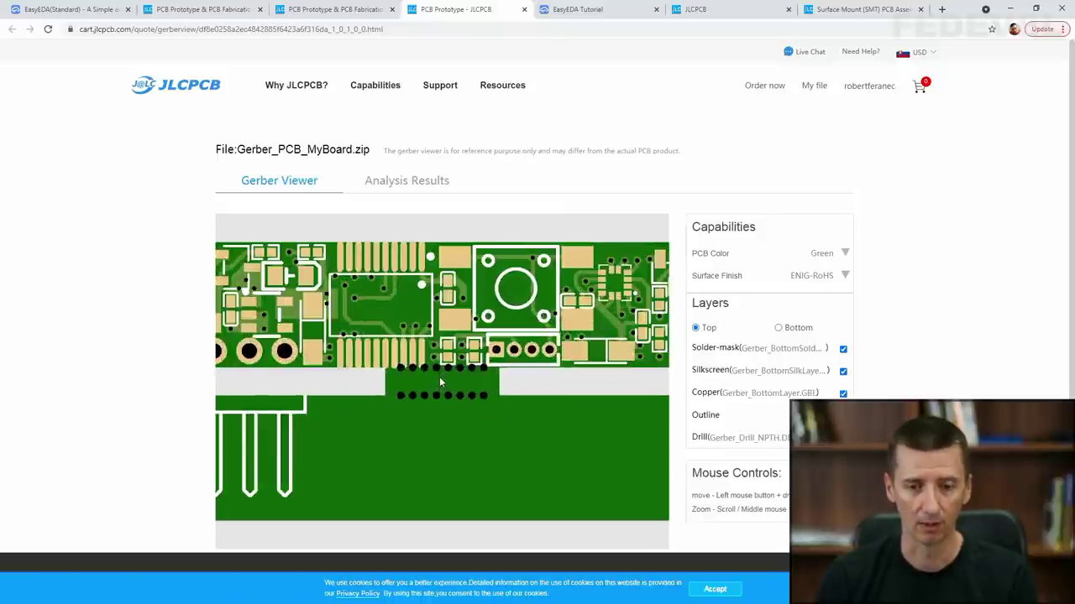
scroll(366, 298, up, 1)
scroll(361, 291, down, 3)
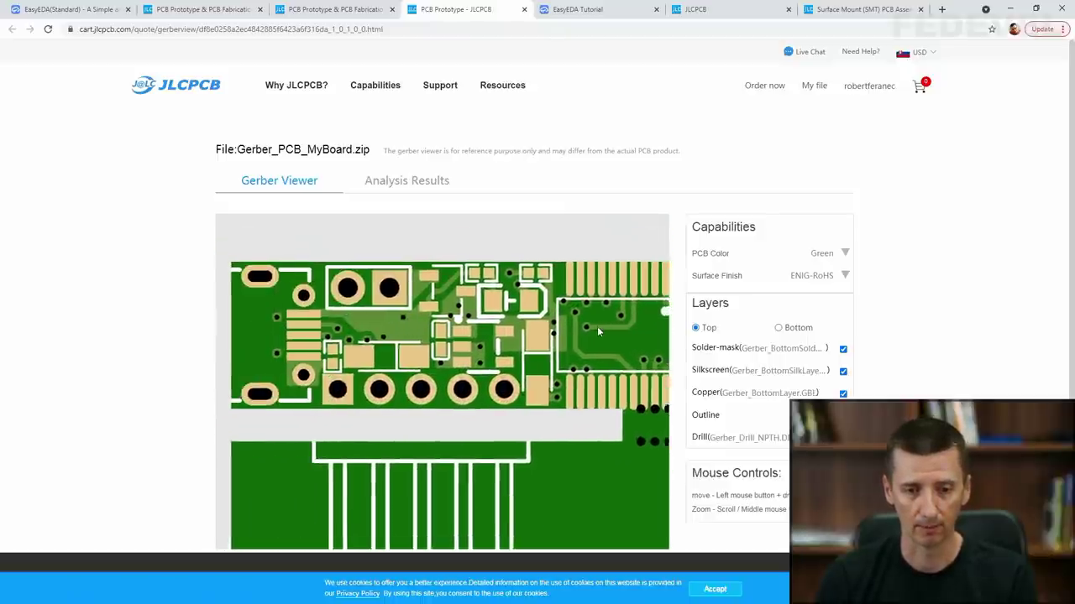
scroll(353, 288, up, 3)
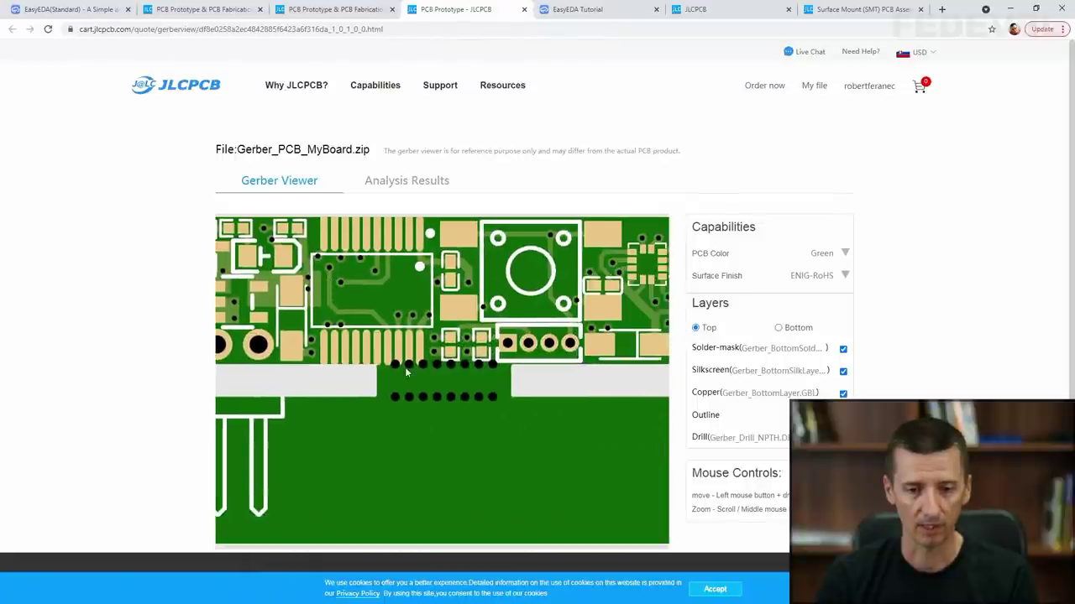
scroll(403, 368, up, 2)
scroll(373, 354, up, 2)
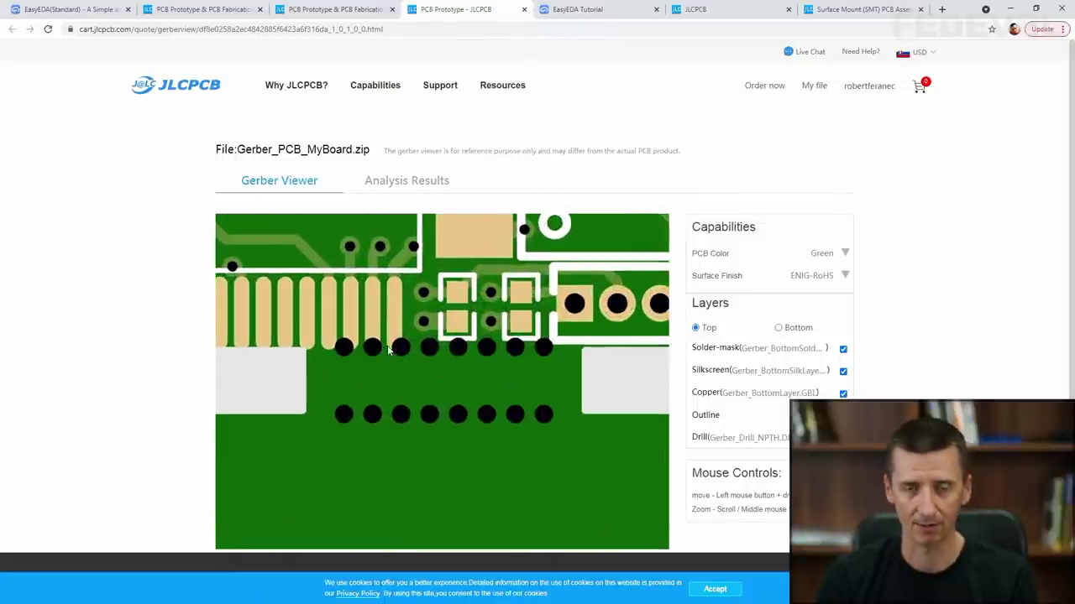
scroll(388, 351, down, 4)
scroll(332, 331, down, 5)
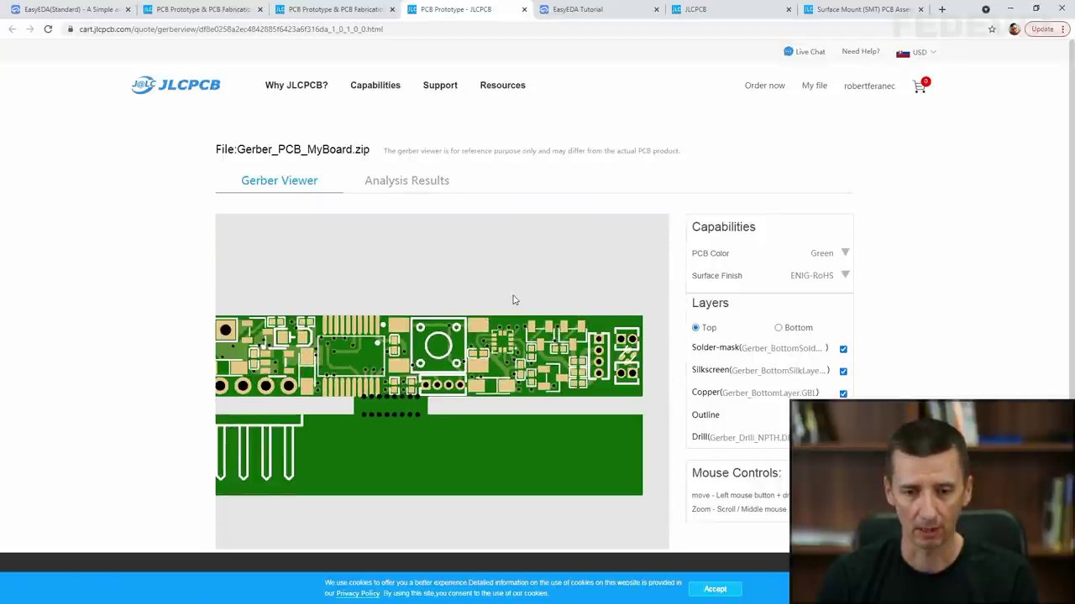
Step: Examine the bottom side of the board and its silkscreen text in the Gerber Viewer, and close the viewer
click(779, 327)
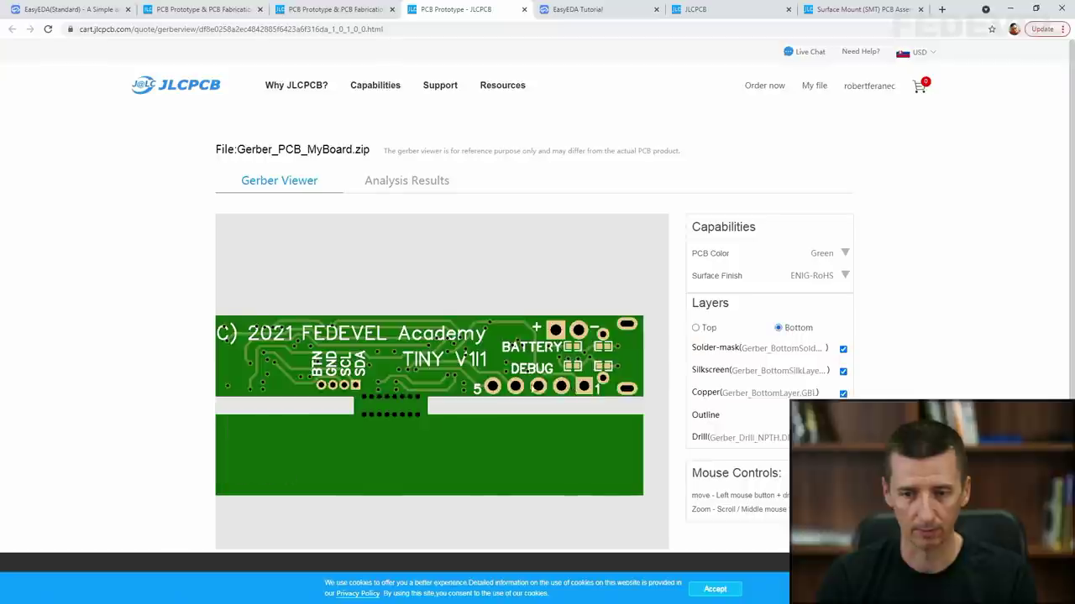
drag(377, 371, 316, 374)
mouse_move(545, 348)
mouse_down()
mouse_move(419, 344)
mouse_move(556, 340)
mouse_up()
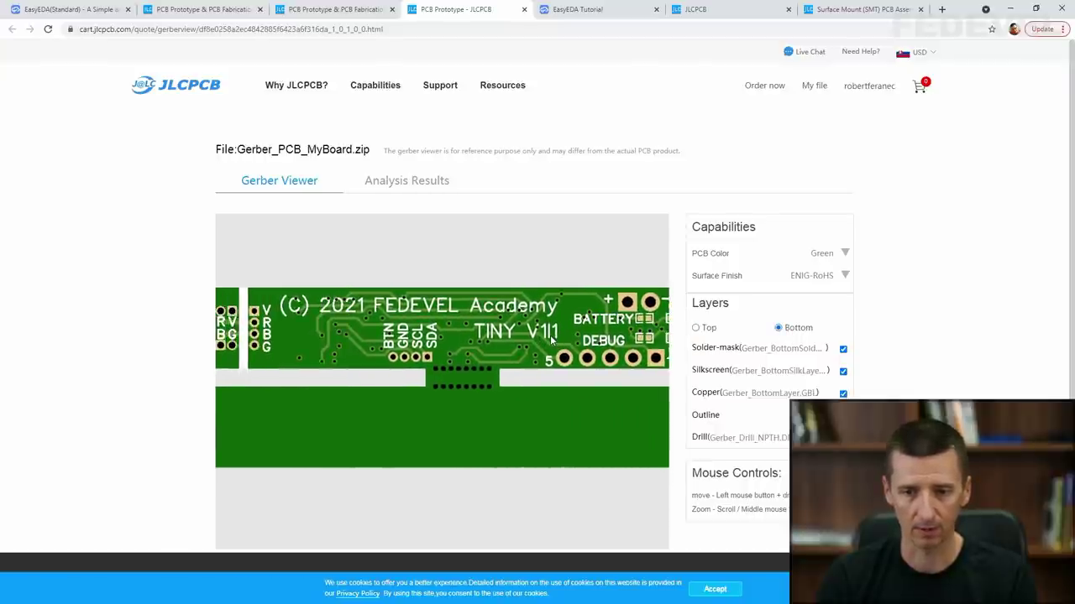
click(523, 10)
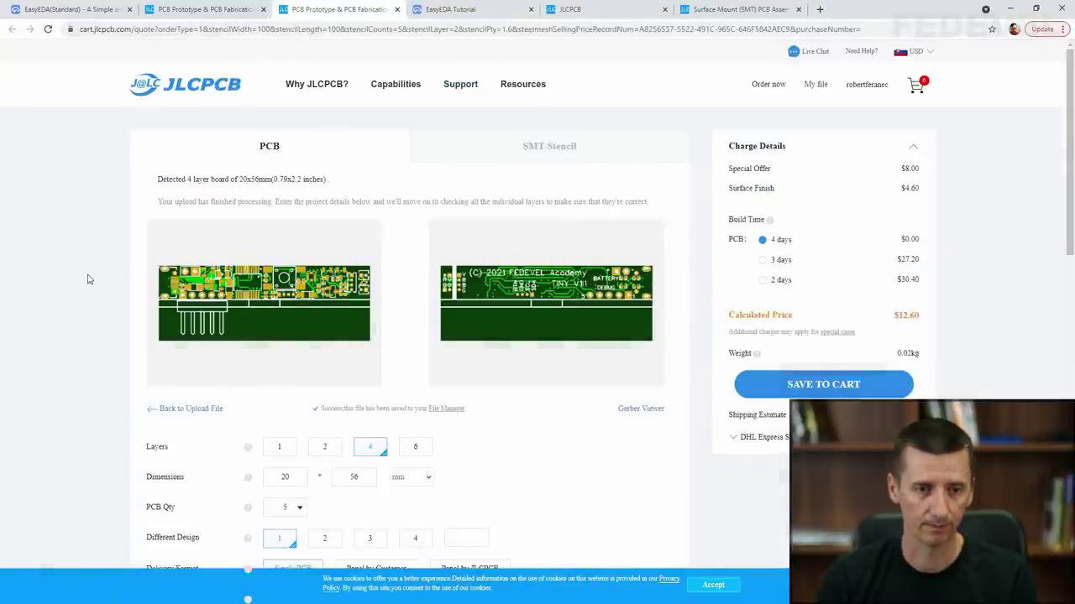
Step: Switch to EasyEDA and export the BOM of PCB_MyBoard as a CSV file, closing the export dialog
scroll(84, 265, down, 10)
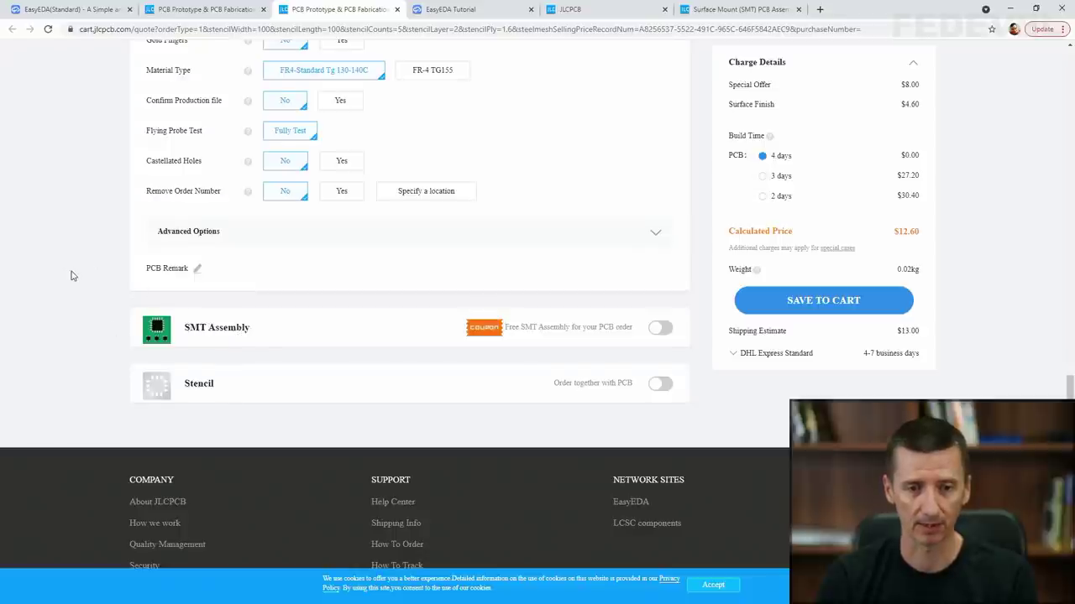
scroll(72, 275, up, 5)
scroll(73, 276, up, 6)
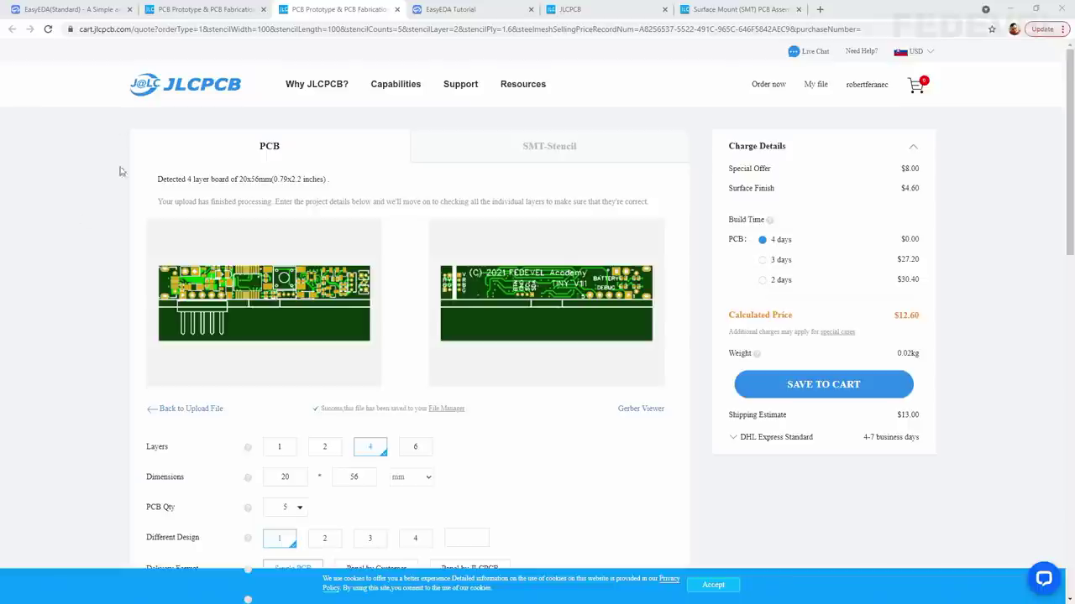
click(95, 12)
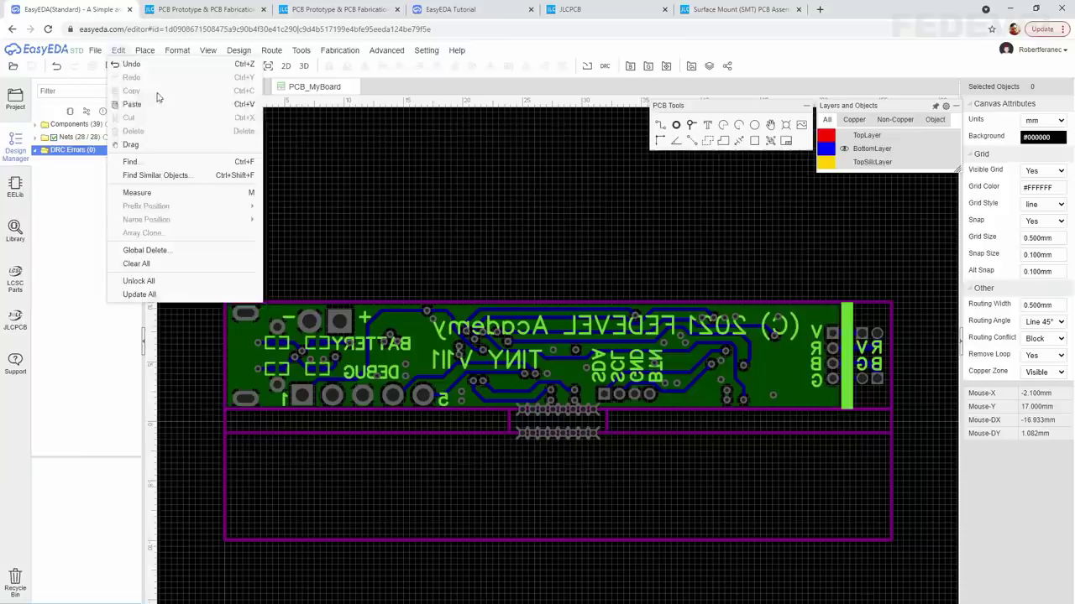
click(334, 52)
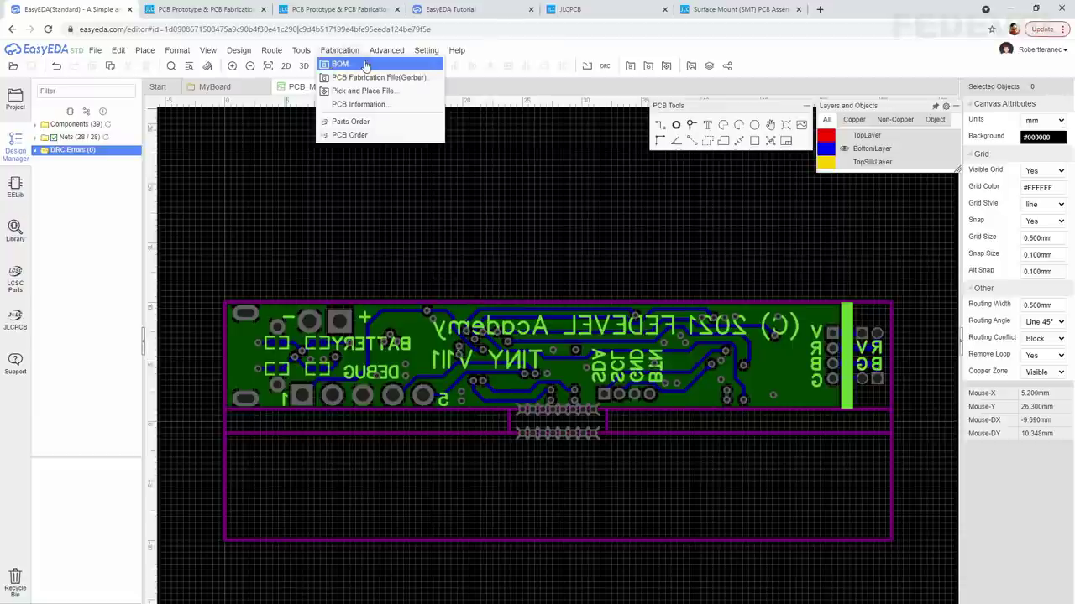
click(364, 65)
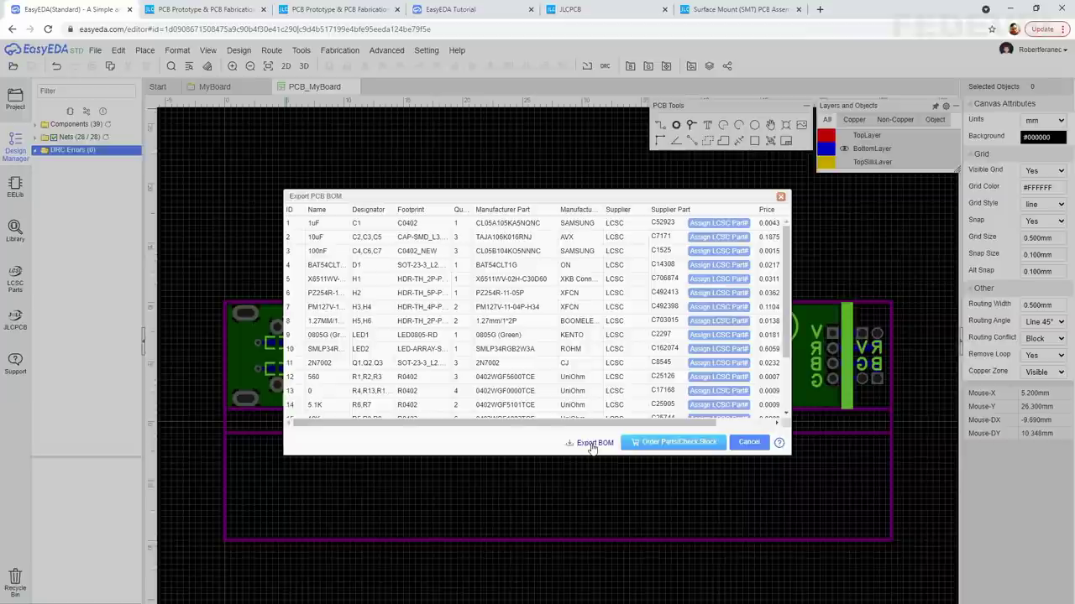
click(592, 445)
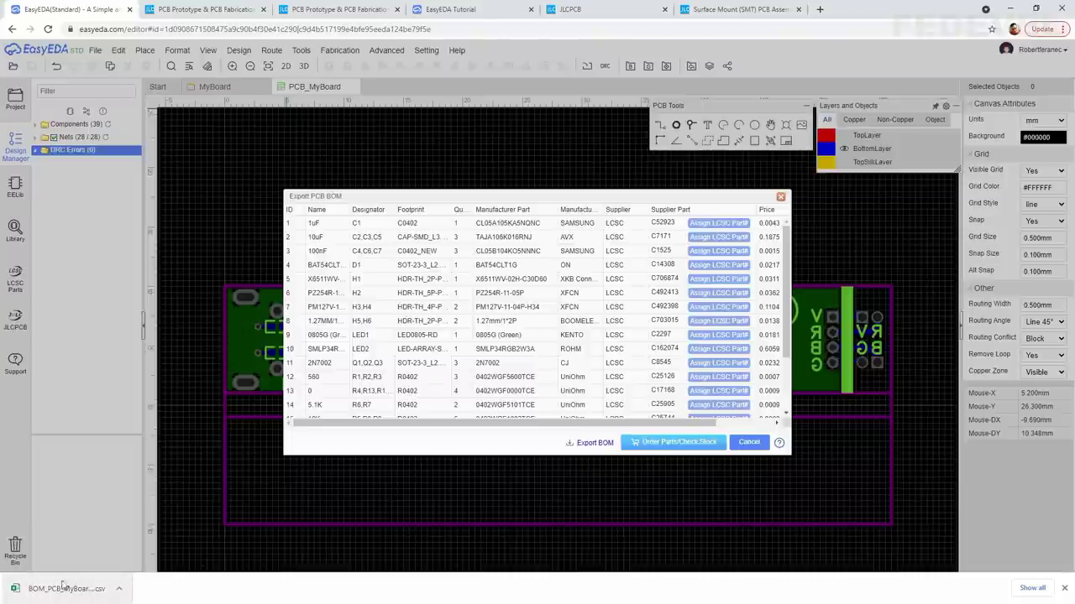
click(780, 198)
Step: Export the pick and place file for PCB_MyBoard without mirrored bottom-side or panelized component coordinates
click(343, 51)
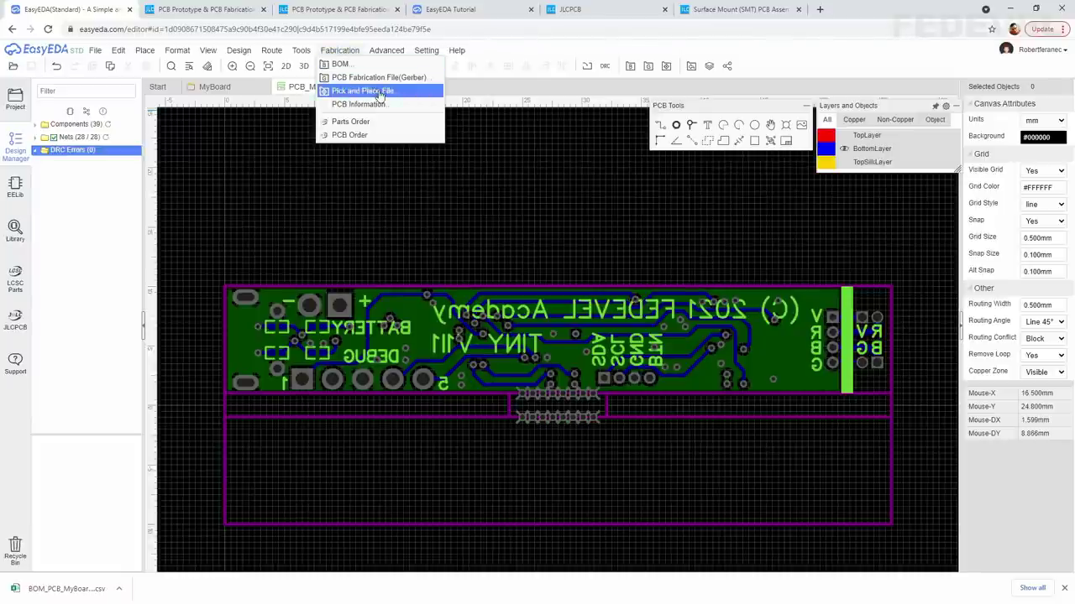
click(379, 93)
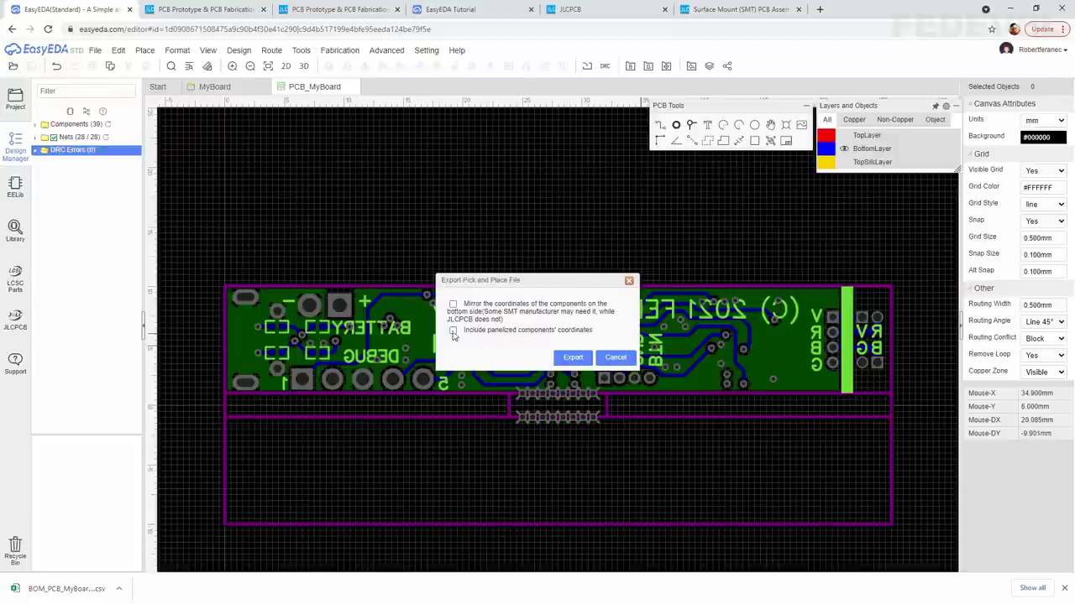
click(572, 358)
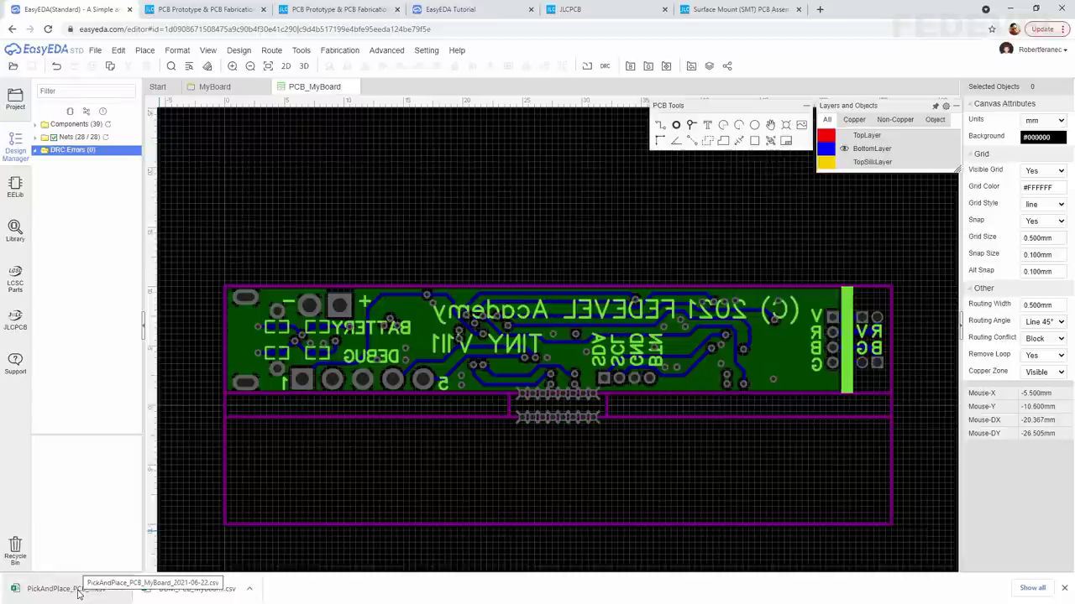
click(1065, 589)
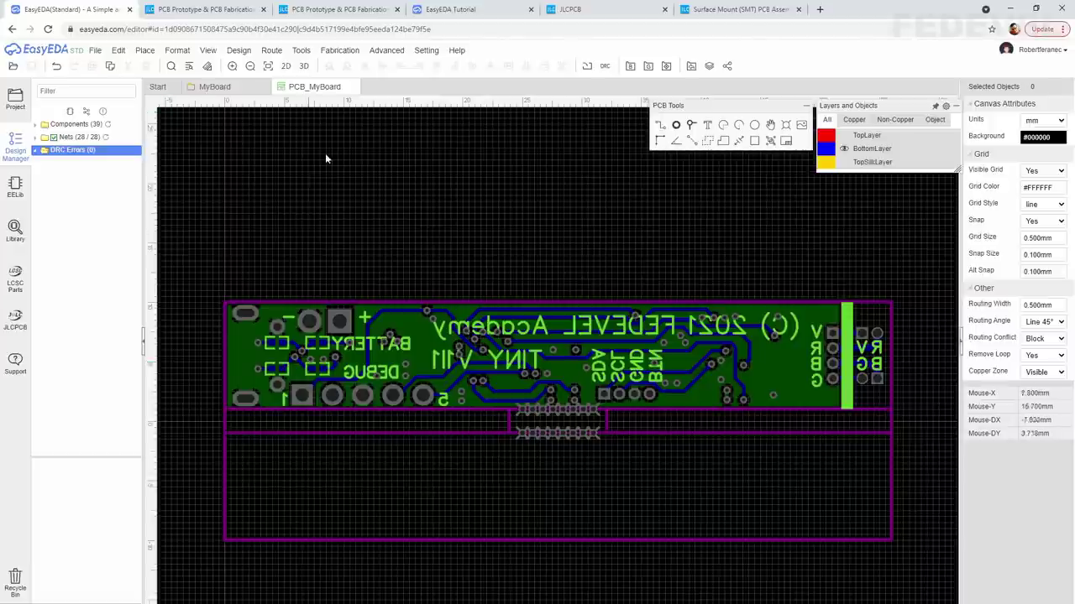
Step: Switch to the JLCPCB order, enable SMT Assembly, and confirm top-side assembly with quantity 5 and tooling holes added by customer
click(335, 10)
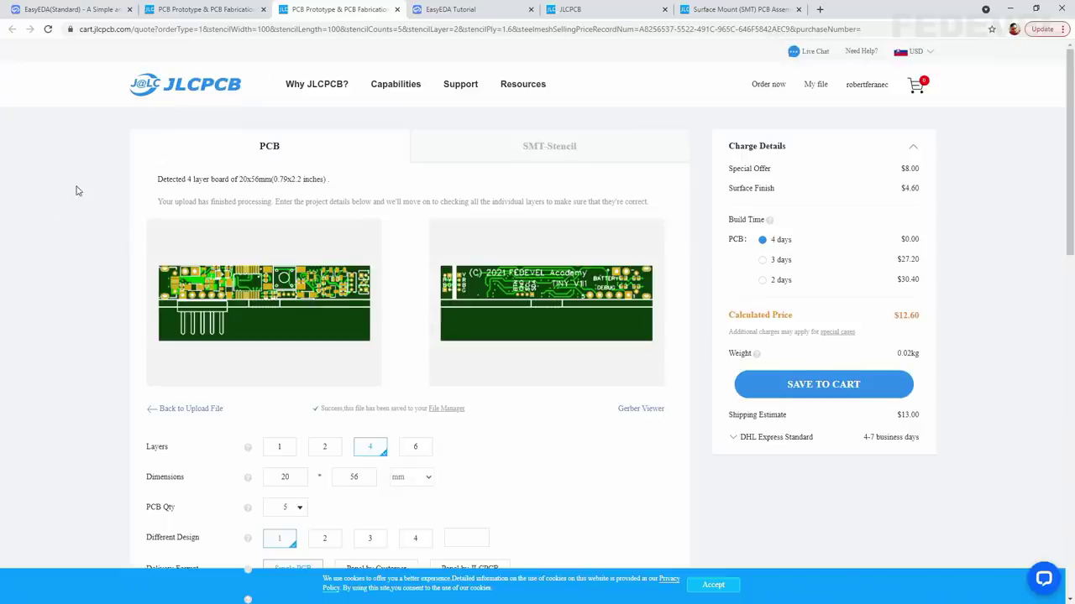
scroll(75, 189, down, 11)
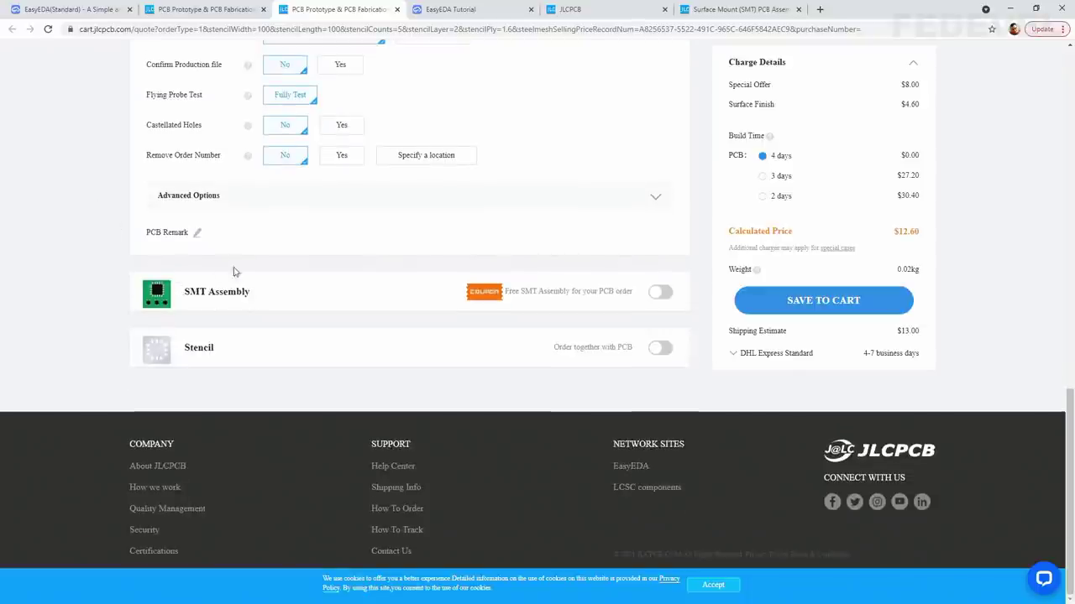
click(661, 293)
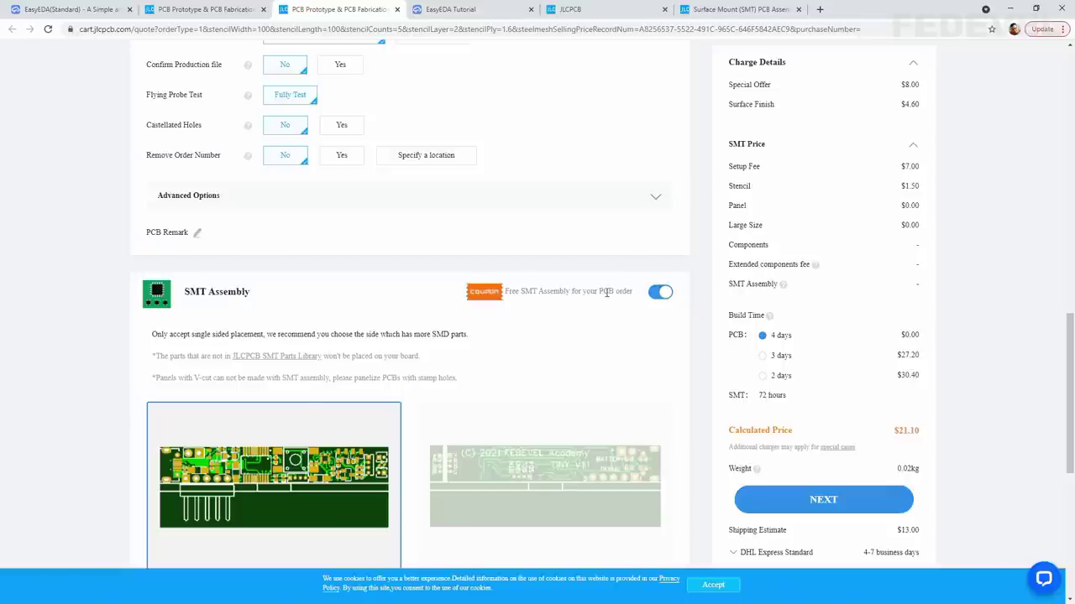
scroll(382, 288, down, 3)
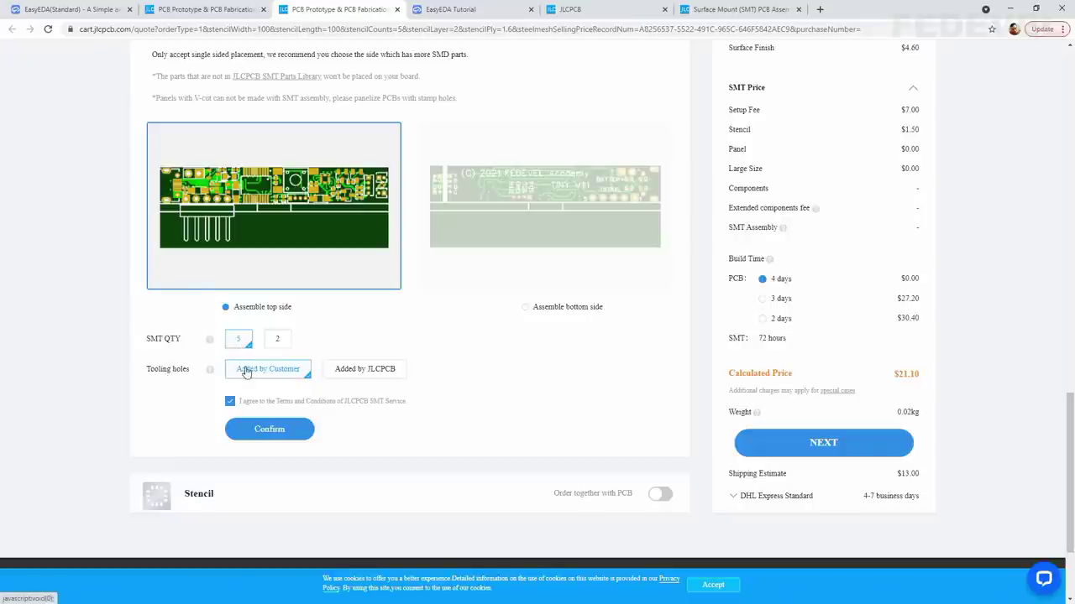
click(268, 430)
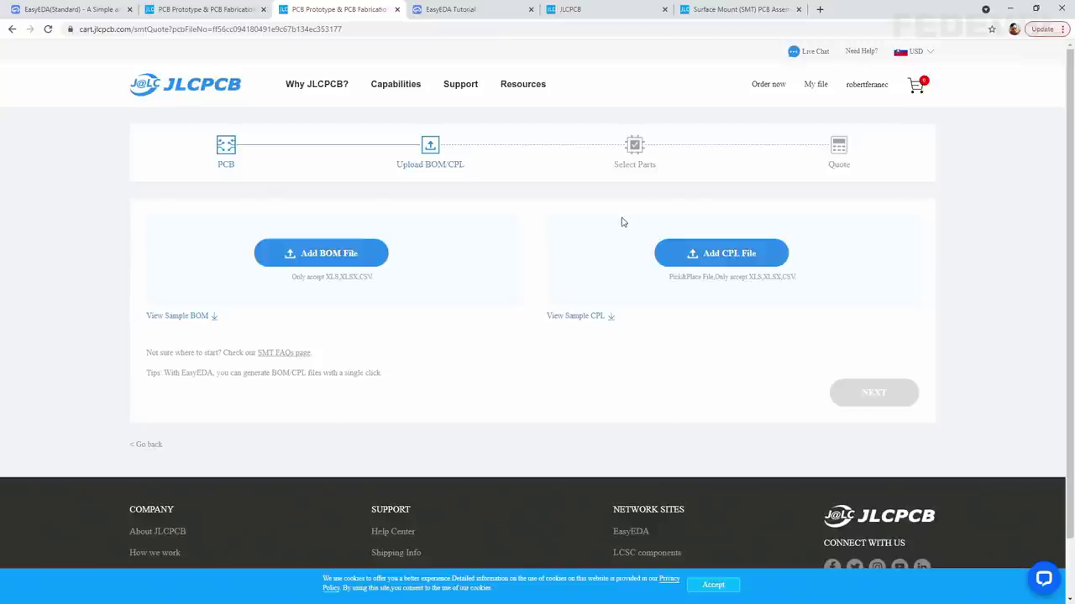
Step: Upload BOM_PCB_MyBoard_2021-06-22.csv as the BOM file for the SMT assembly
click(312, 254)
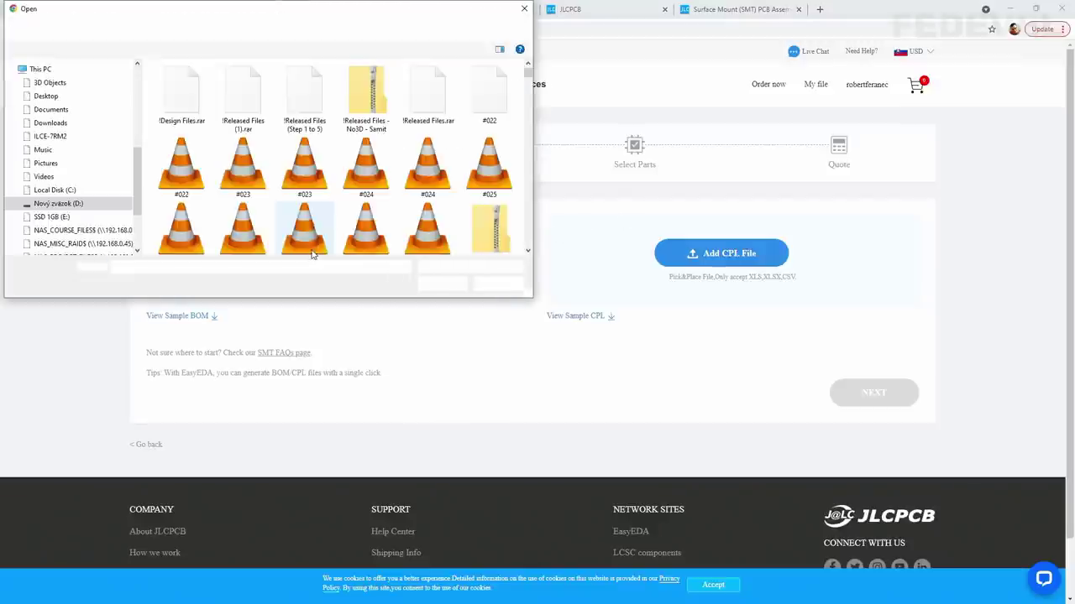
text(BOM_PCB_MyBoard_2021-06-22)
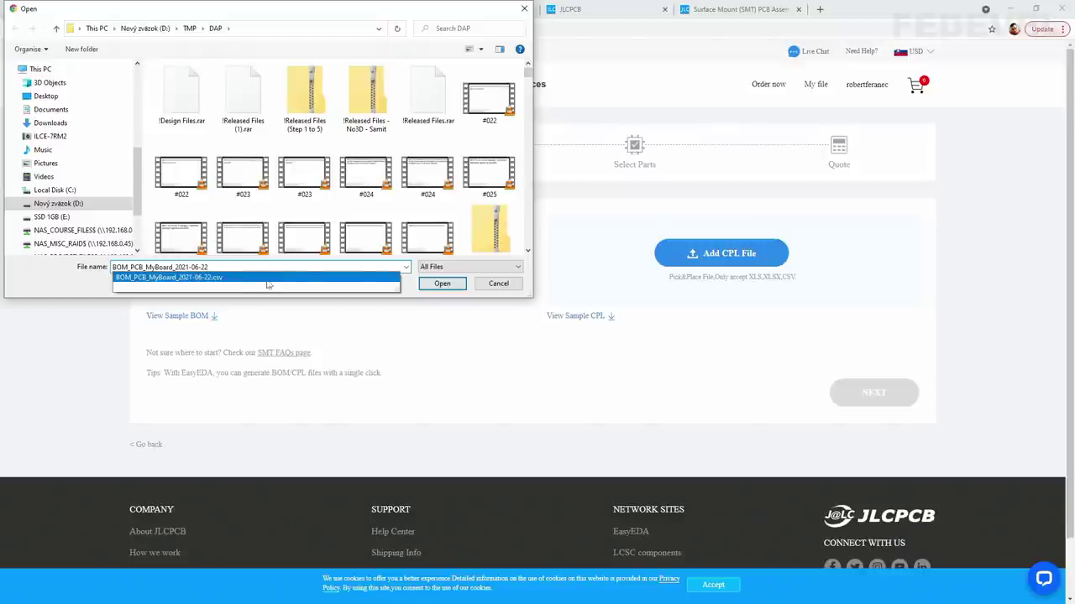
click(442, 285)
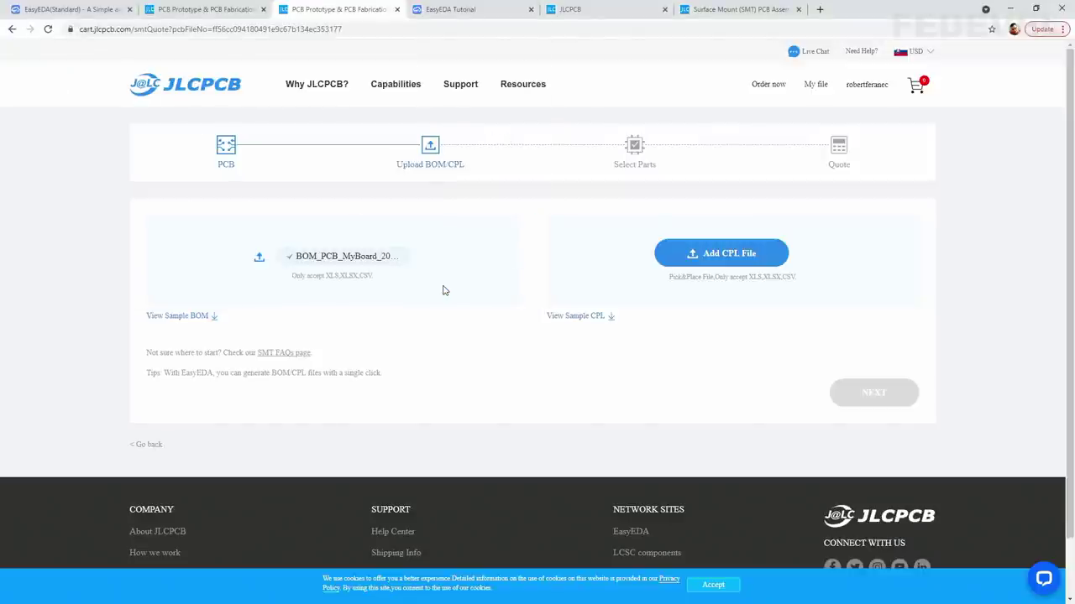
Step: Upload PickAndPlace_PCB_MyBoard_2021-06-22.csv as the CPL file and proceed to the part selection
click(701, 259)
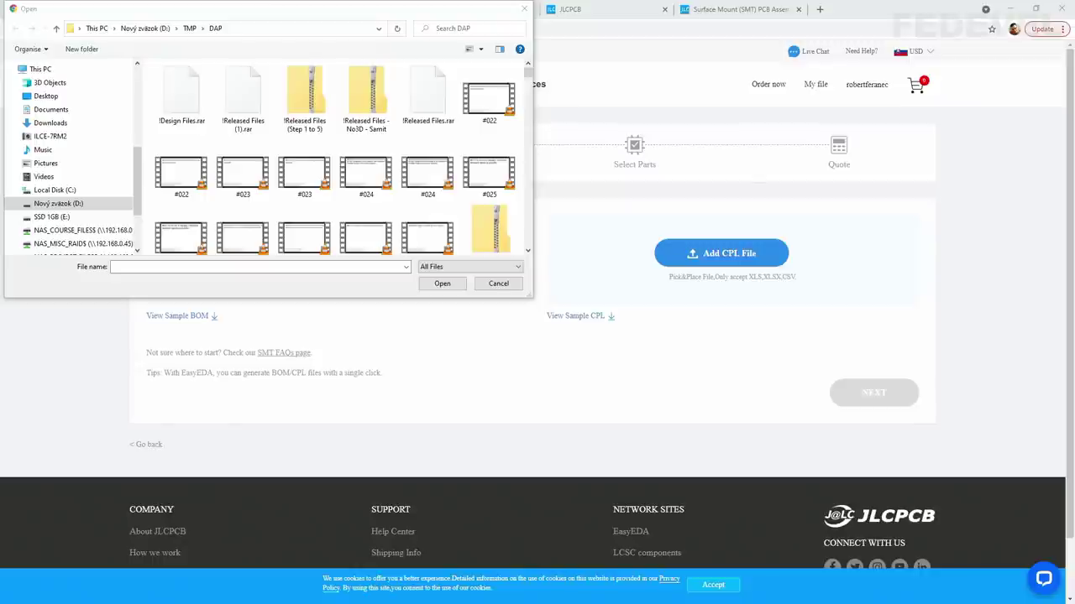
click(248, 266)
text(PickAndPlace_PCB_MyBoard_2021-06-22)
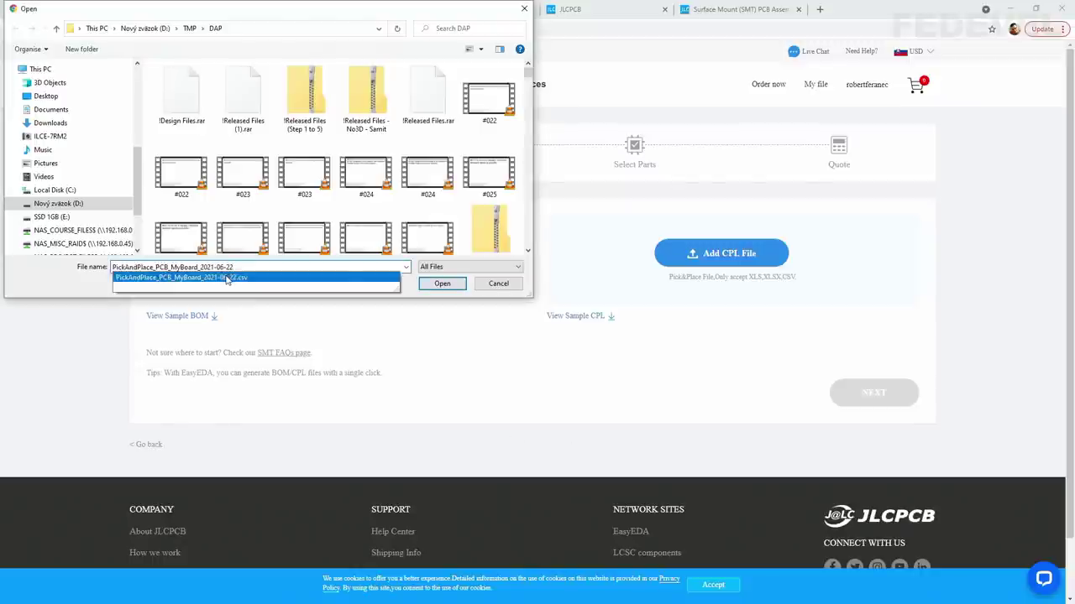
click(227, 278)
click(441, 283)
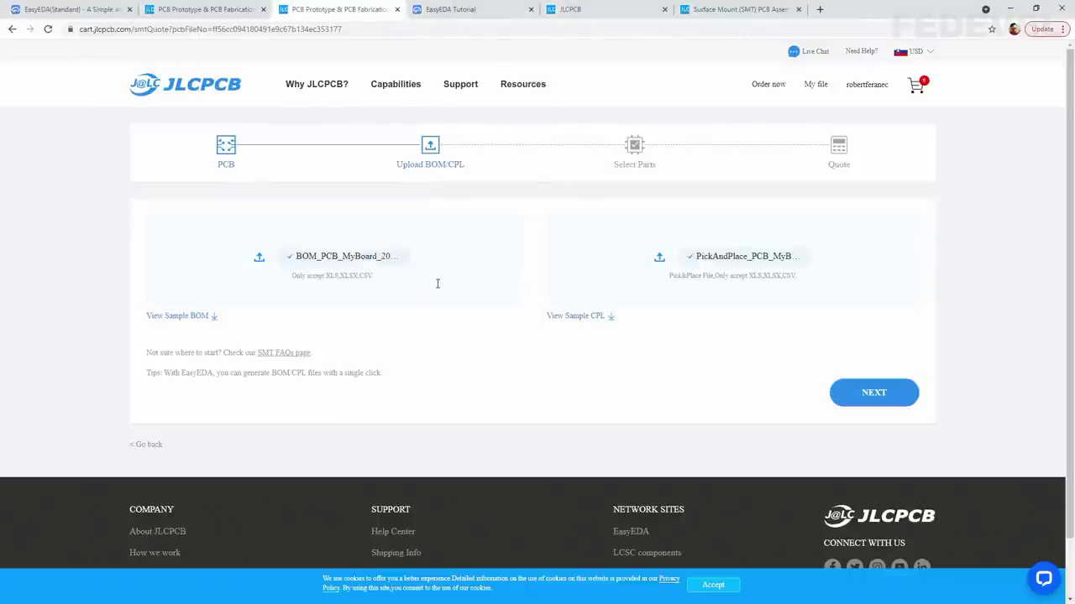
click(874, 394)
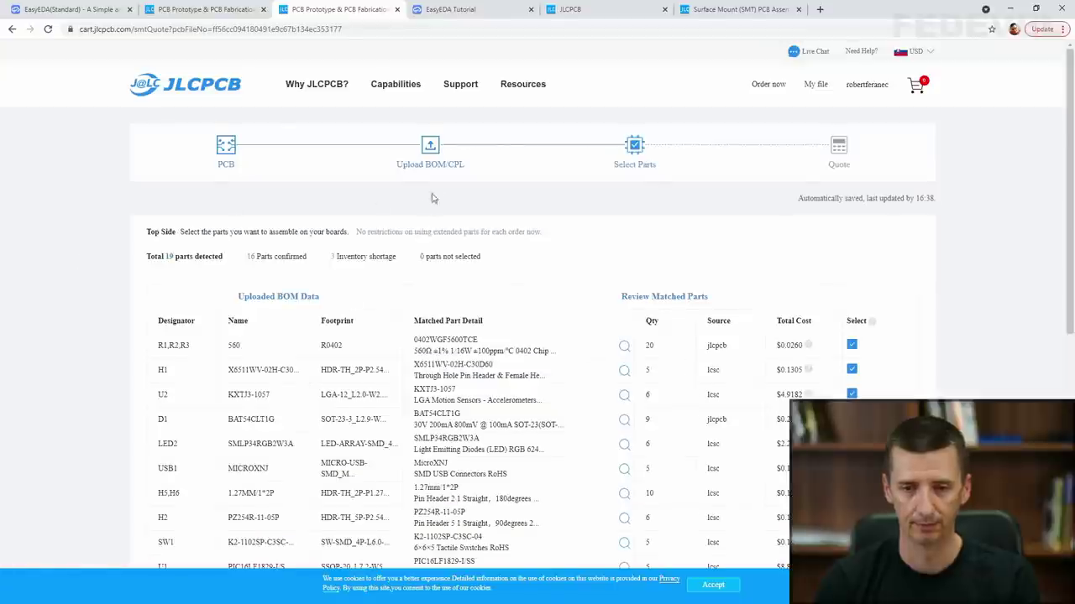
Step: Review the matched parts list for inventory shortages and selected parts, and return to the BOM/CPL upload page
scroll(434, 185, down, 3)
scroll(434, 186, down, 1)
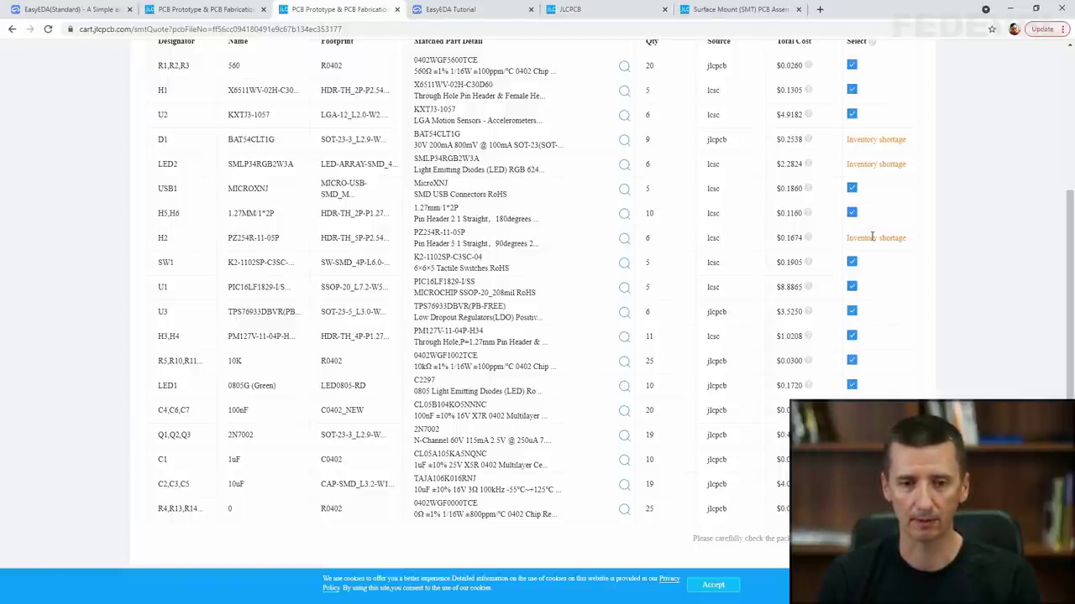
scroll(574, 172, up, 1)
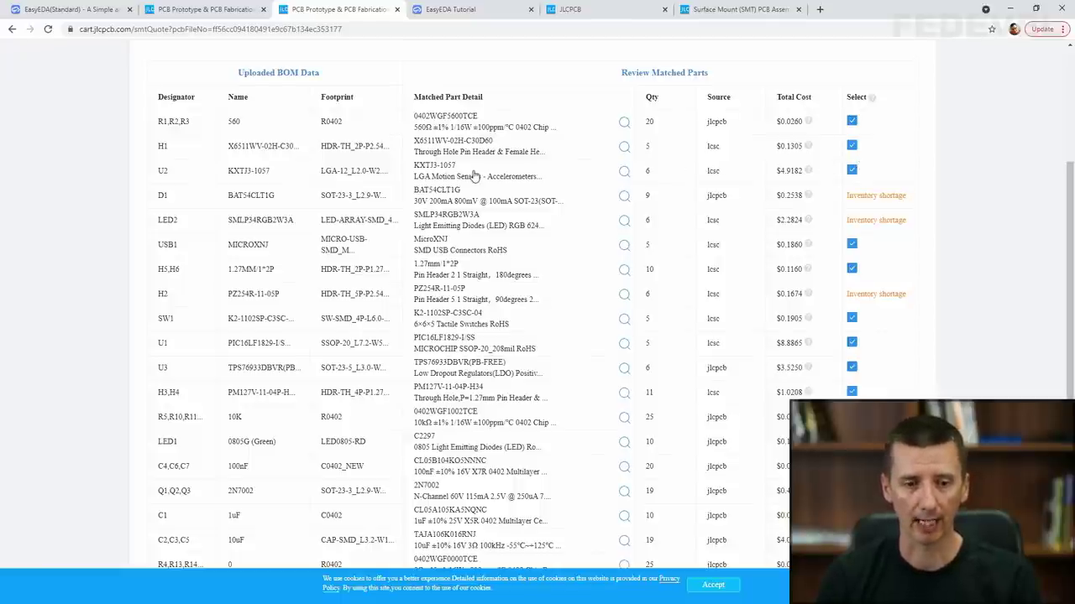
scroll(473, 174, up, 3)
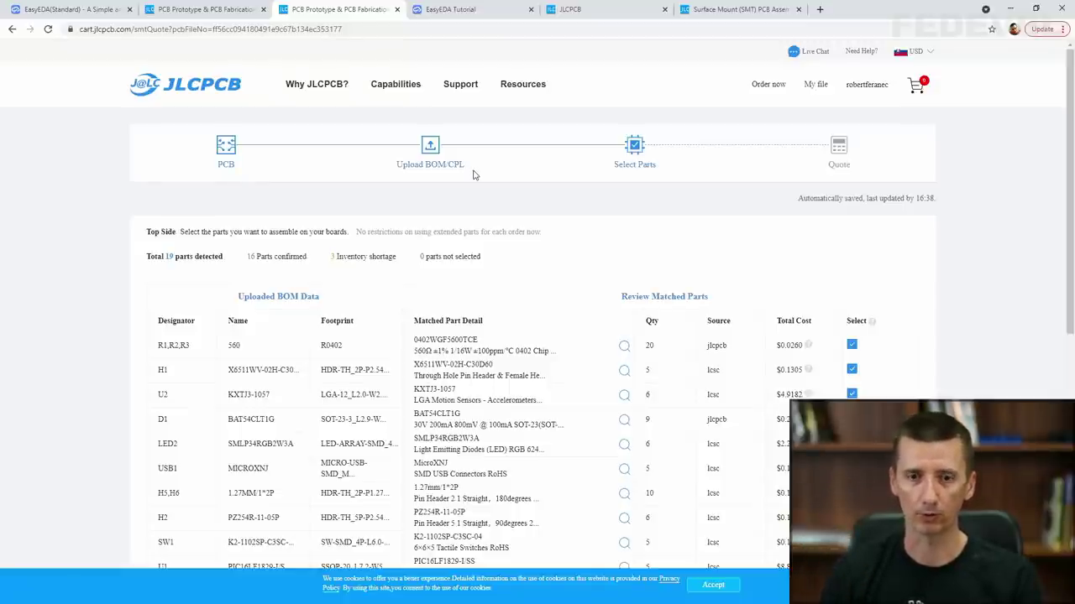
scroll(458, 160, down, 2)
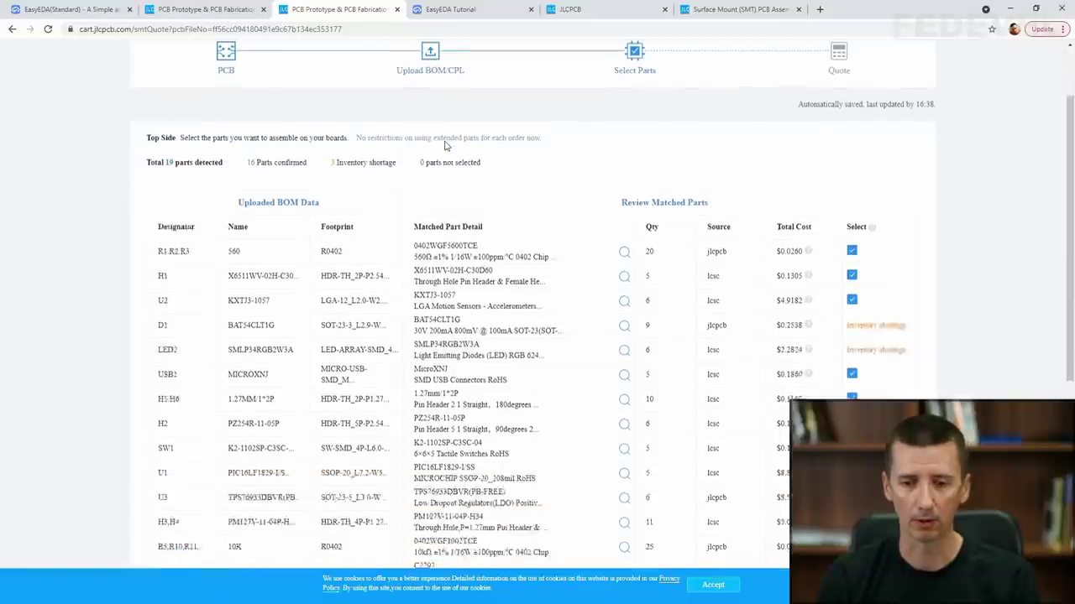
scroll(445, 145, down, 4)
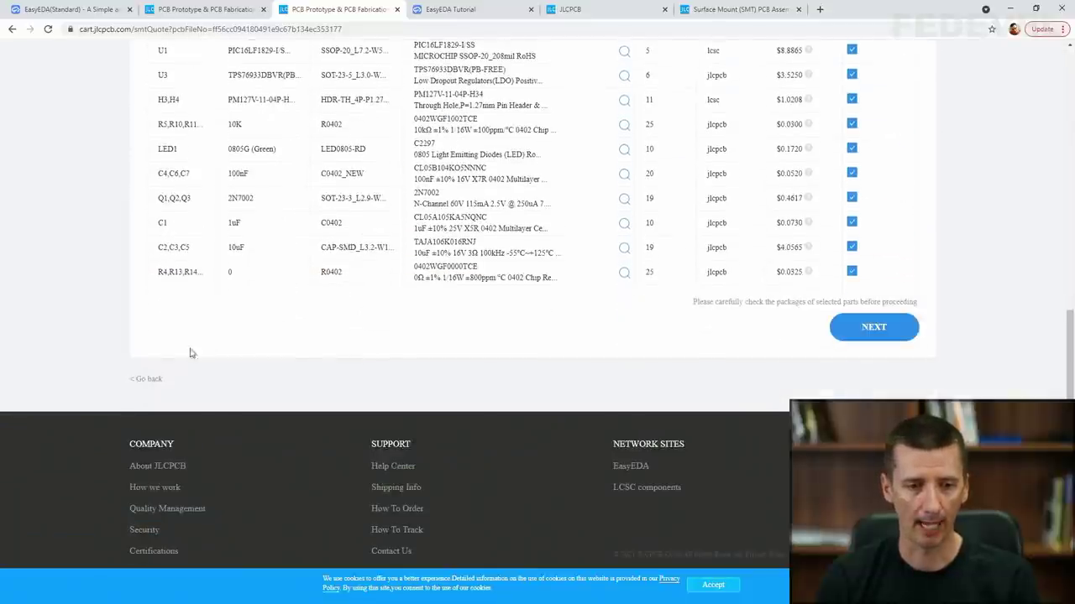
click(148, 380)
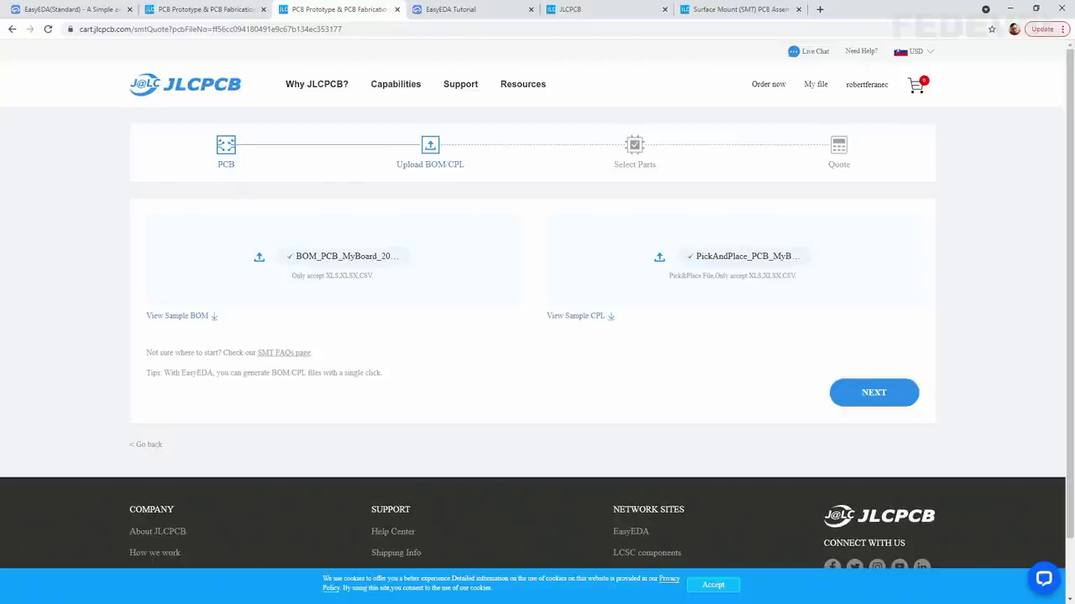
Step: Switch to Total Commander, open BOM_PCB_MyBoard_2021-06-22.csv in Excel, and auto-fit the widths of columns A to L
key(alt+Tab)
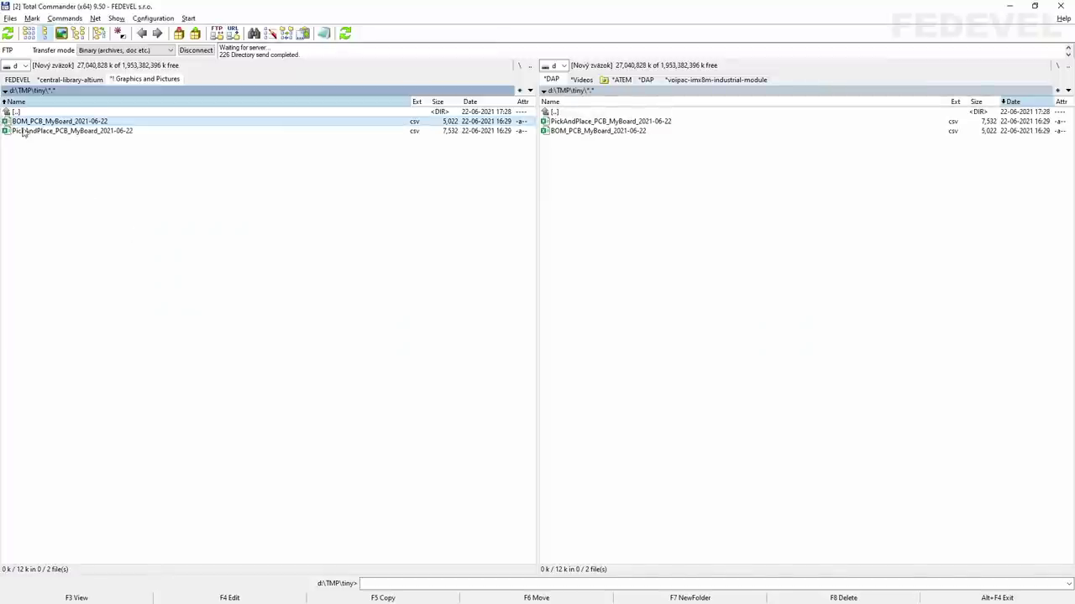
double_click(131, 124)
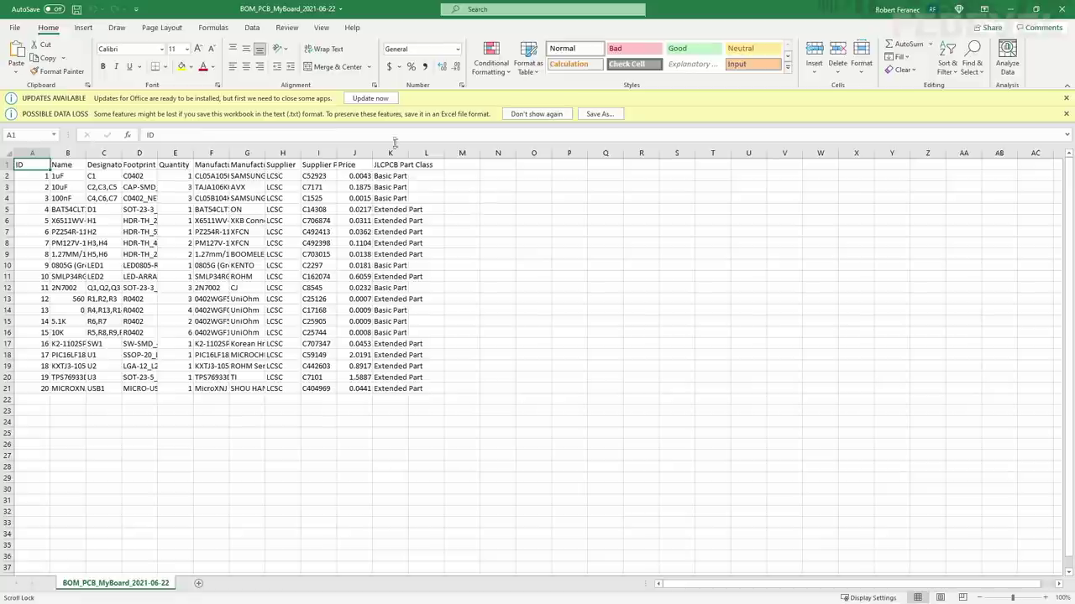
click(42, 153)
shift+click(420, 153)
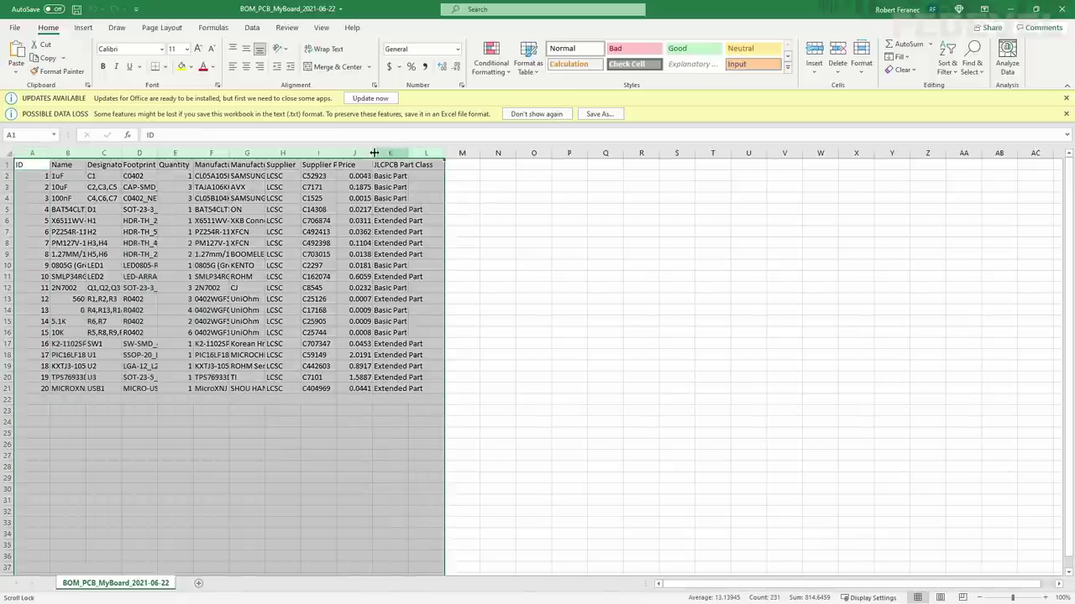
double_click(375, 152)
click(304, 465)
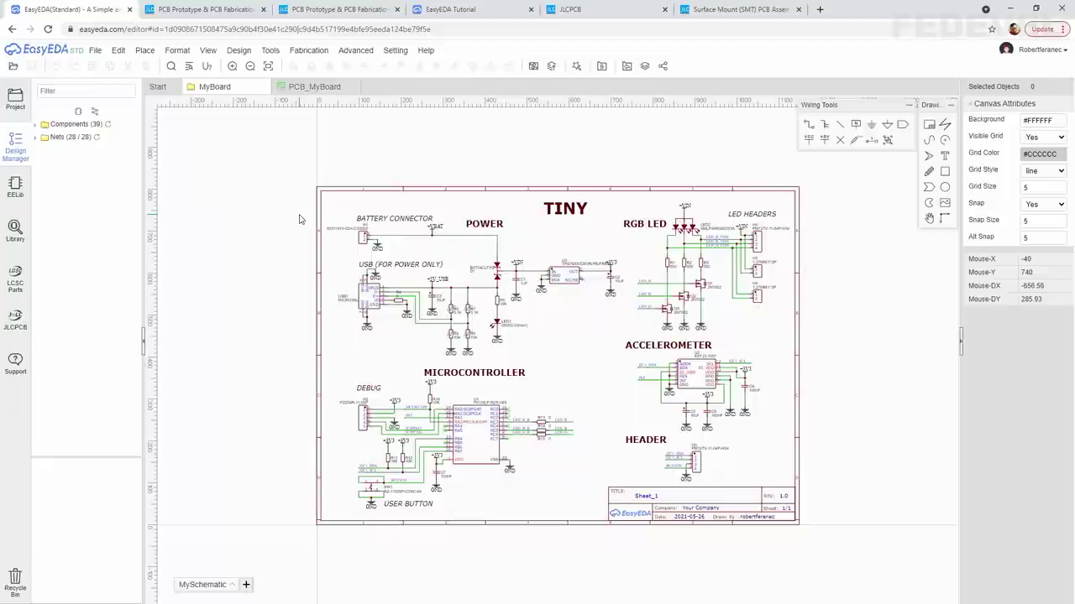
Step: Examine the MyBoard schematic in EasyEDA for the unfitted resistors R6 to R9 and the debug header H2
scroll(464, 332, up, 5)
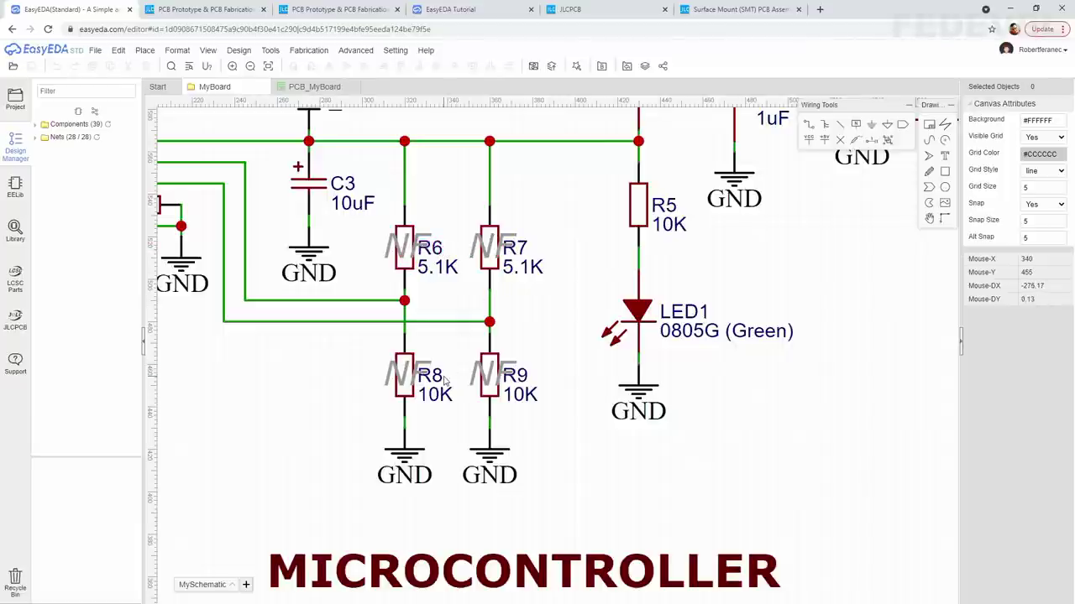
scroll(361, 224, down, 6)
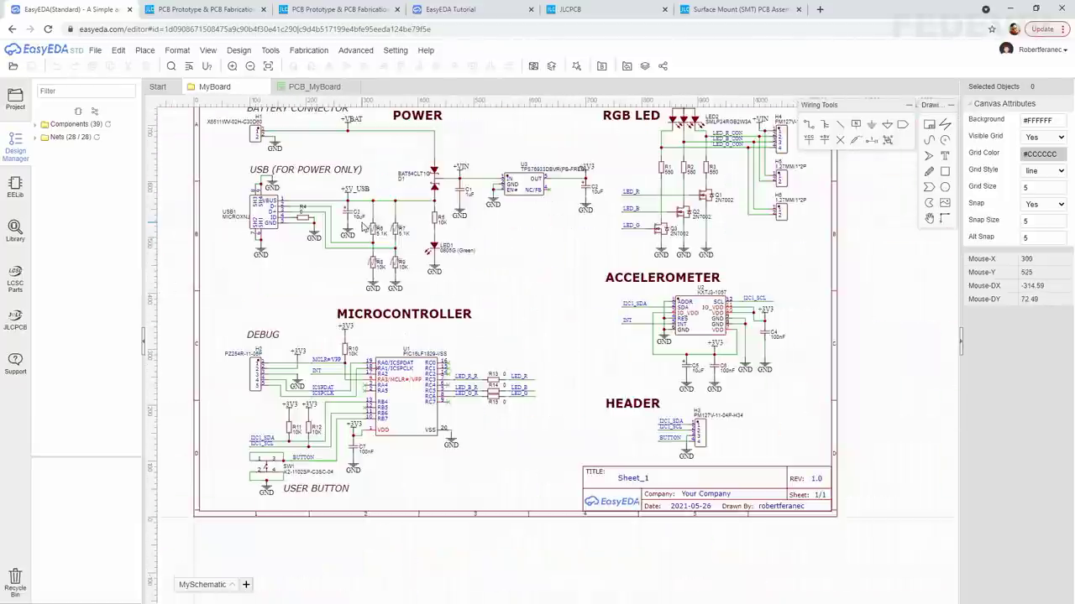
scroll(324, 172, down, 2)
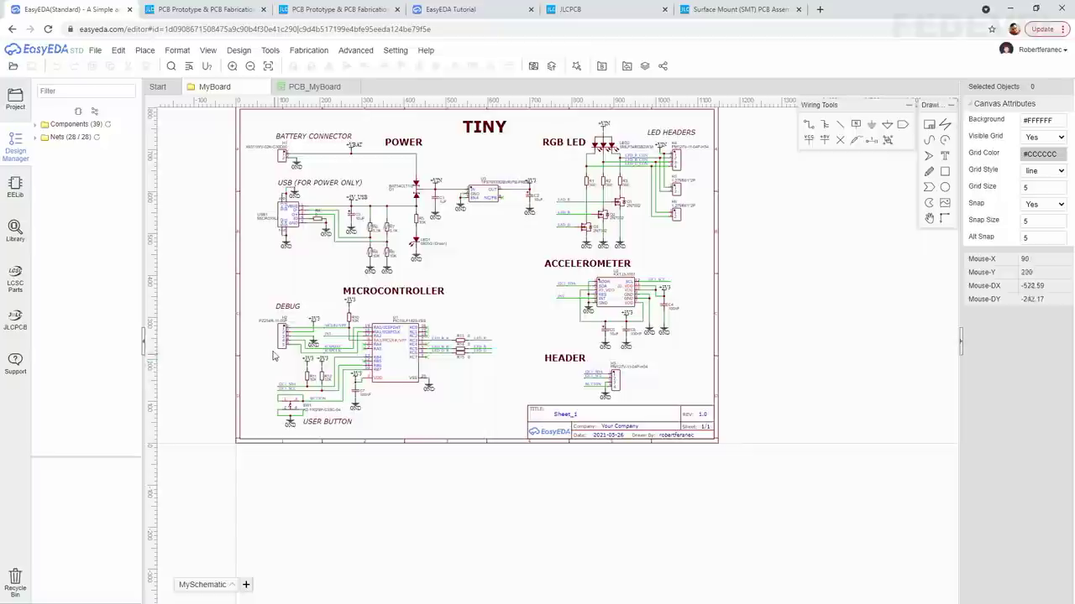
scroll(265, 344, up, 4)
scroll(265, 343, up, 2)
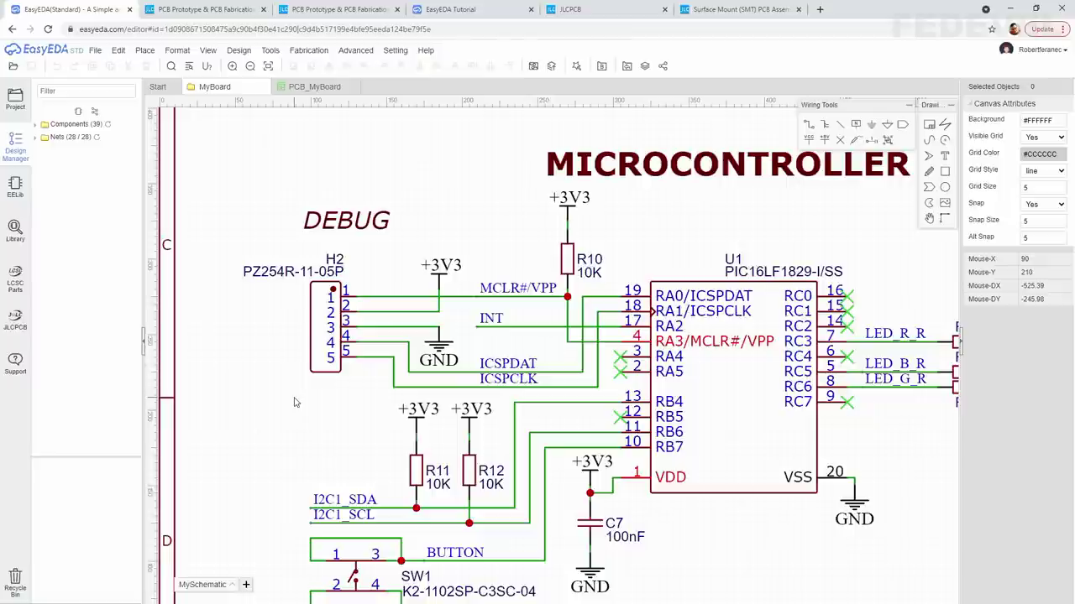
scroll(249, 286, down, 5)
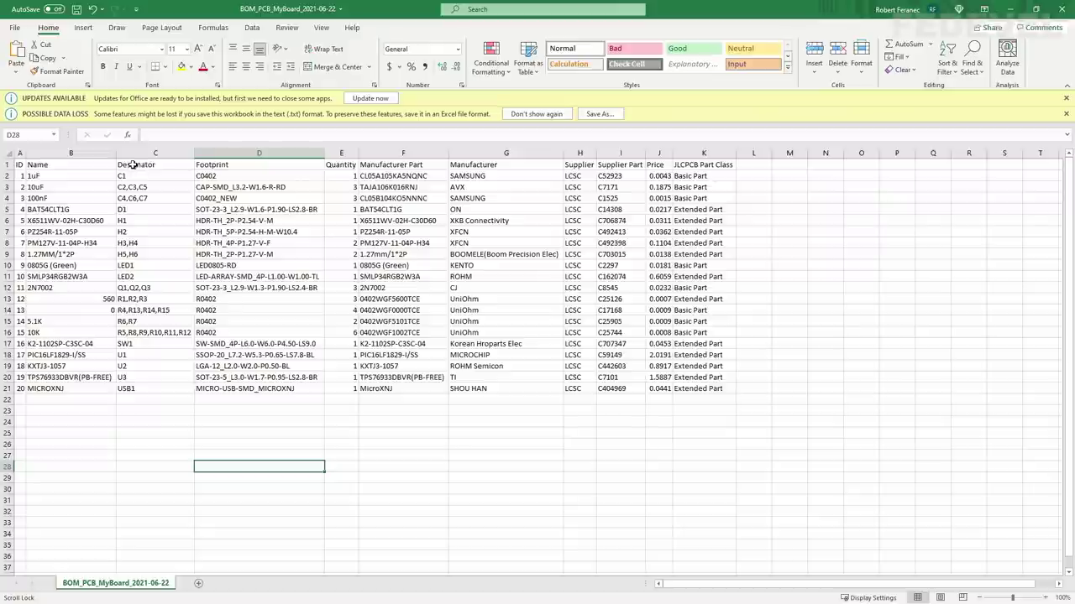
Step: Switch to the BOM in Excel and delete the four rows for the headers H1 to H6
click(7, 220)
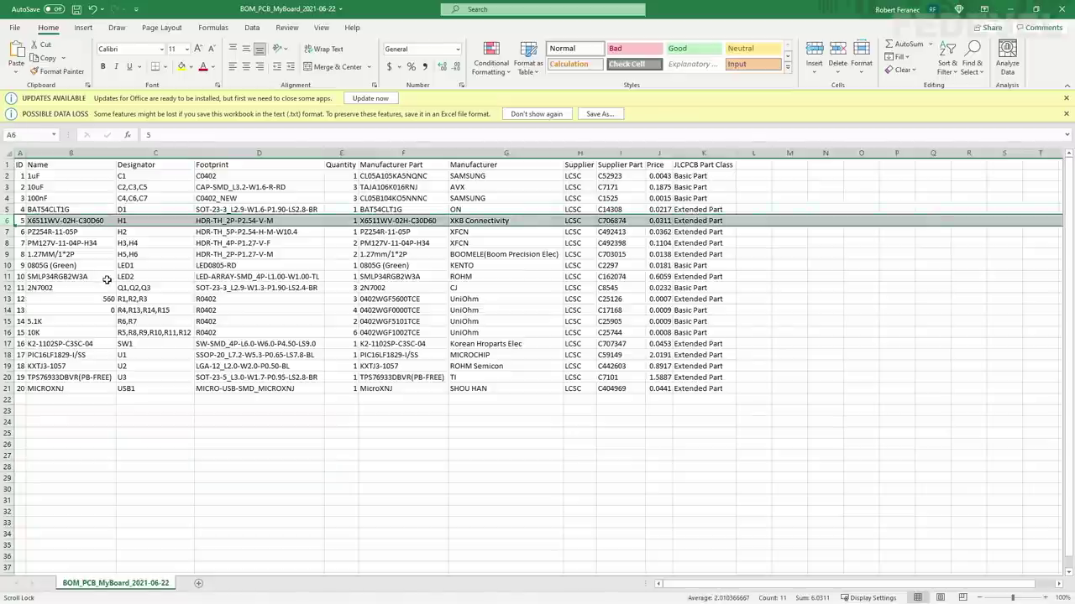
shift+click(7, 254)
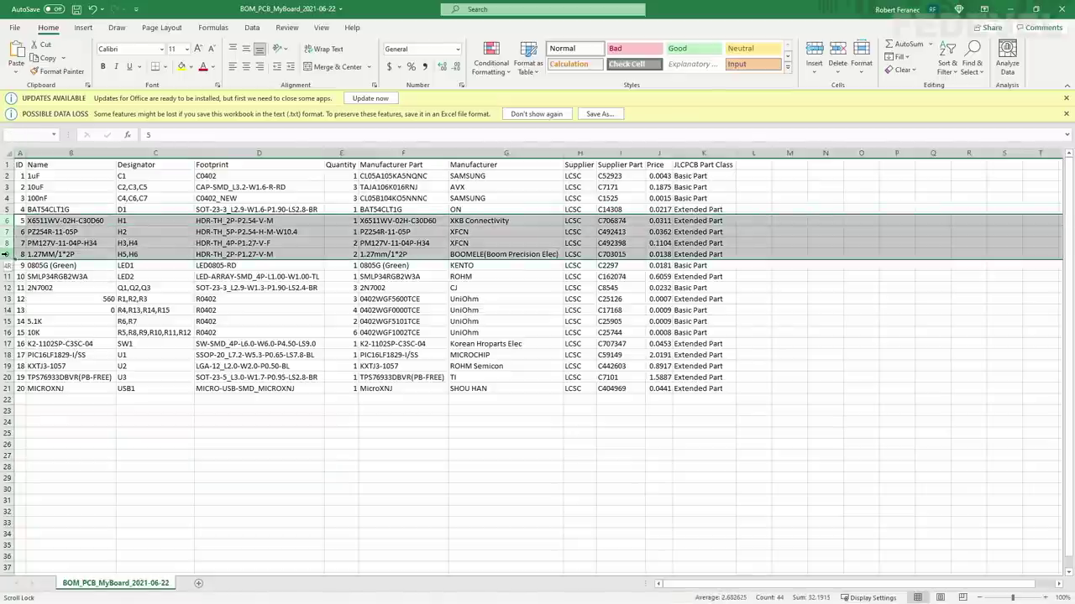
right_click(6, 242)
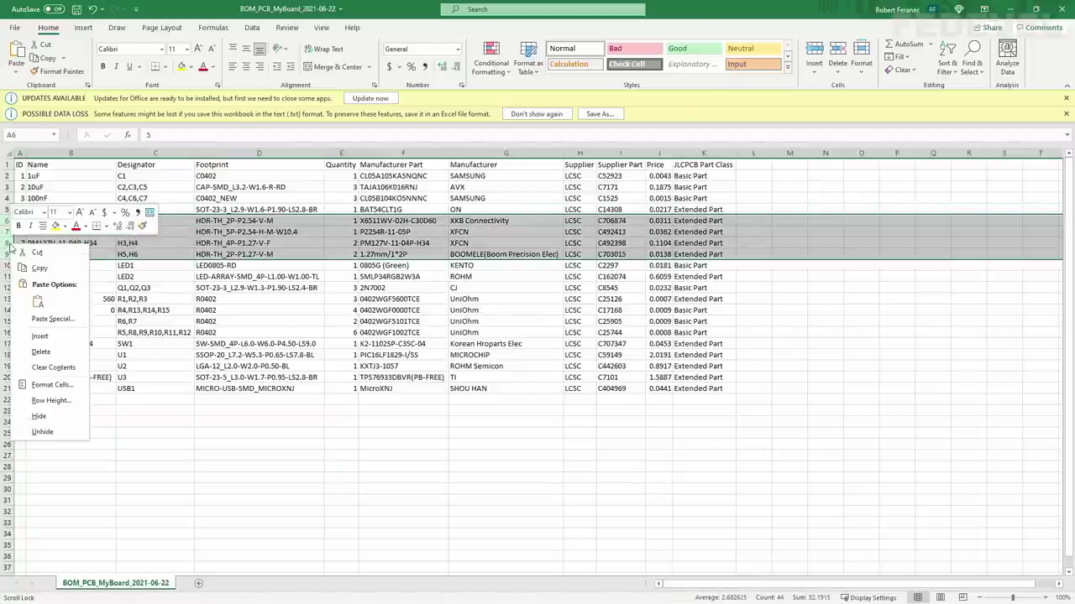
click(42, 353)
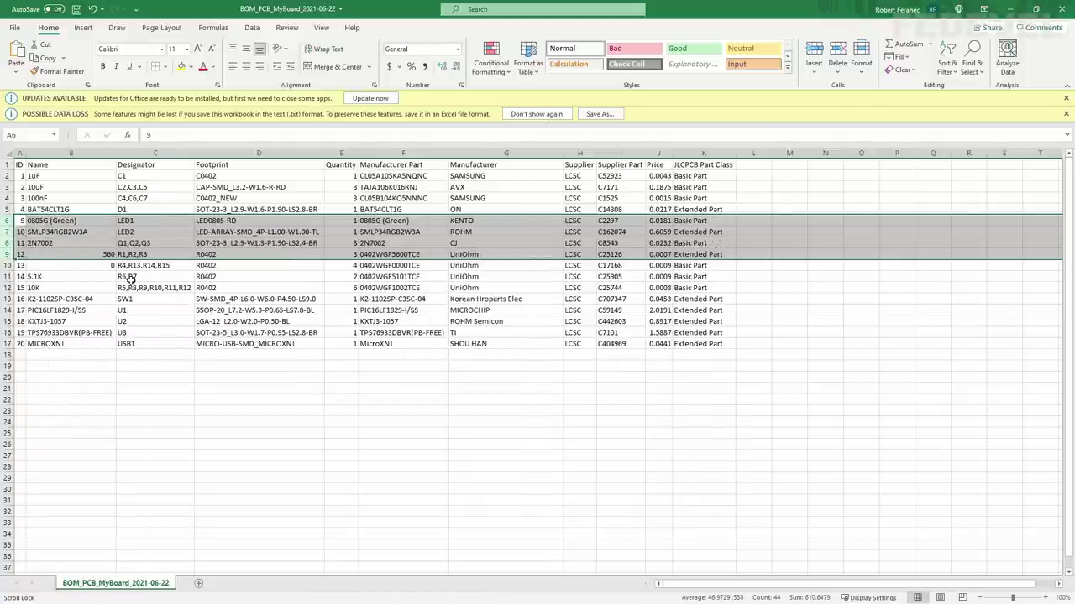
Step: Delete the BOM row for the 5.1K resistors R6 and R7
click(5, 278)
right_click(6, 277)
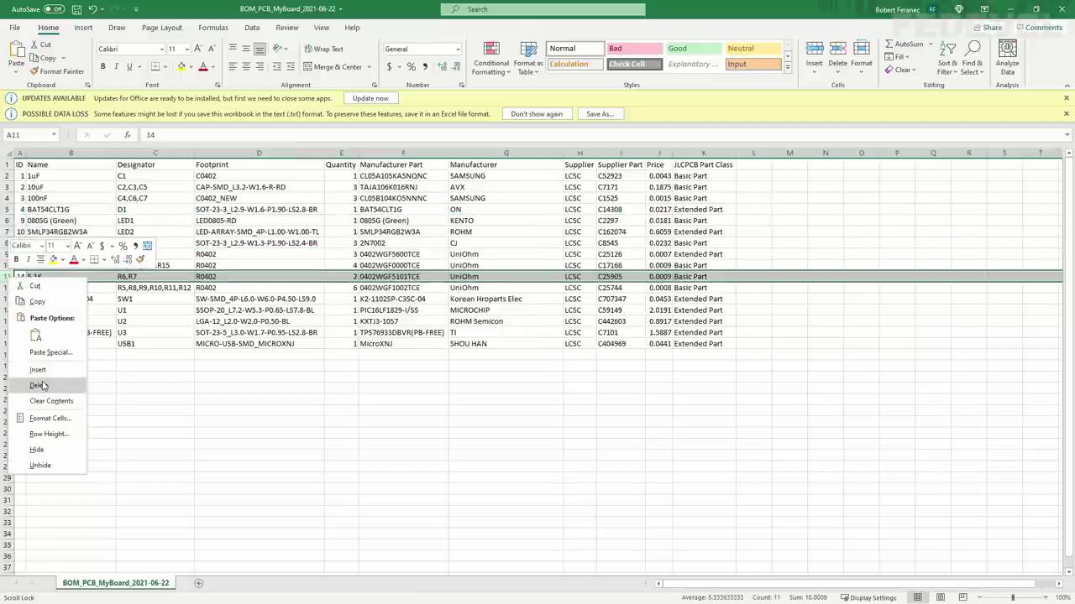
click(42, 386)
click(172, 242)
Step: Remove R8 and R9 from the 10K resistor row's designators, leaving R5,R10,R11,R12, and set its quantity to 4
click(160, 278)
click(176, 135)
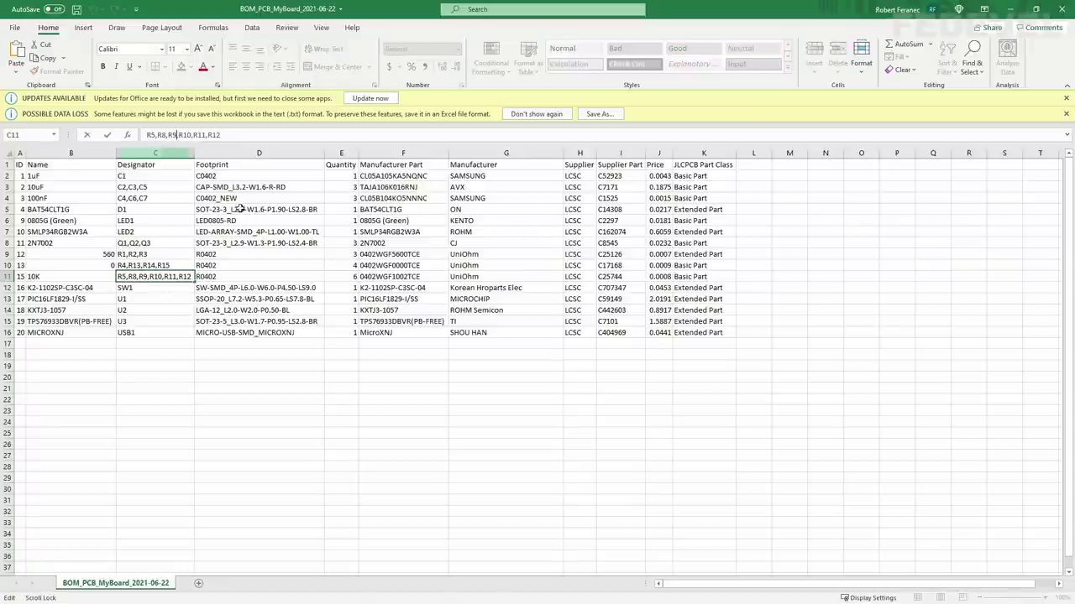
key(BackSpace)
key(BackSpace)
key(BackSpace)
key(BackSpace)
key(BackSpace)
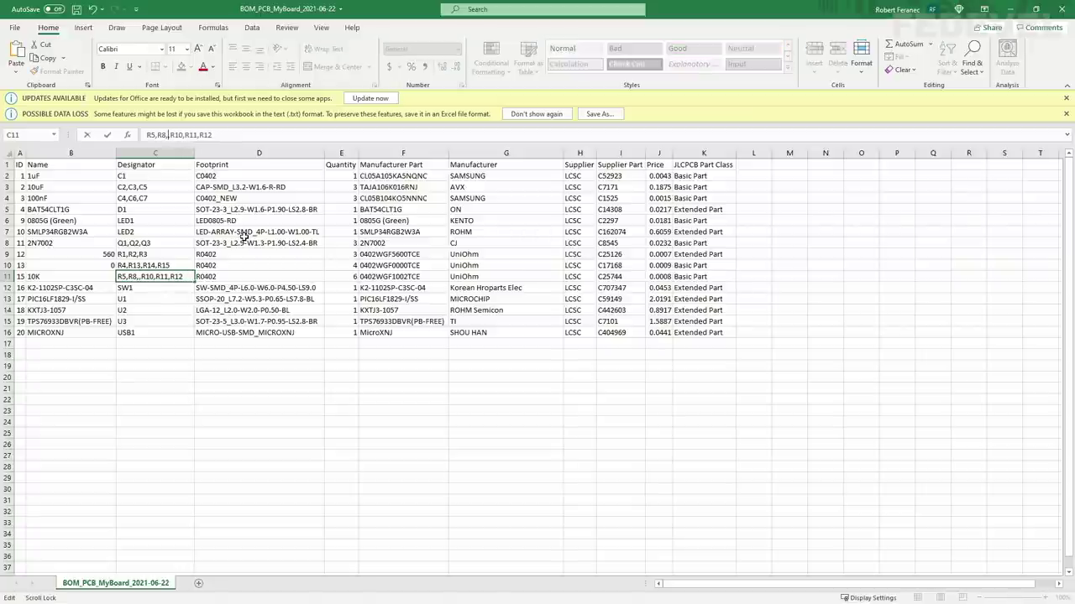
key(BackSpace)
click(337, 277)
click(215, 134)
key(BackSpace)
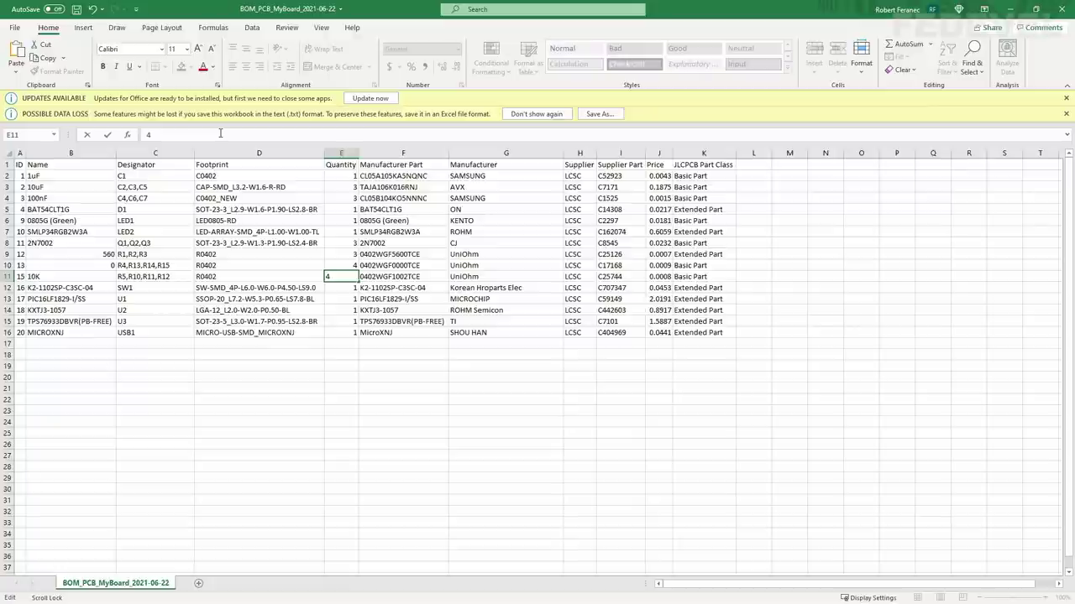
click(74, 398)
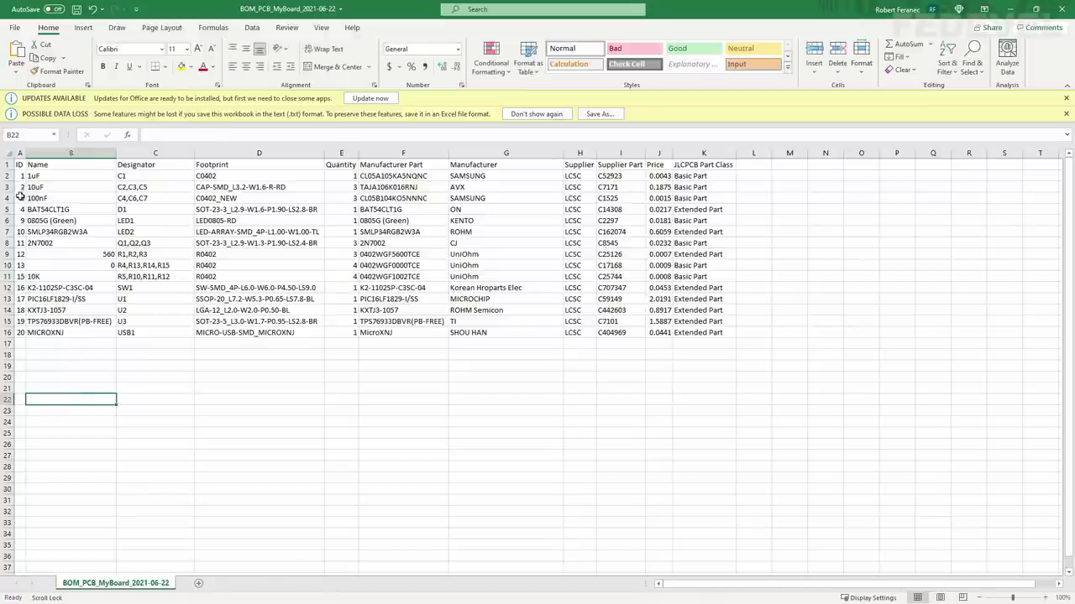
Step: Clear the BOM's ID values from row 4 down and renumber the column consecutively from 1 to 15
click(21, 197)
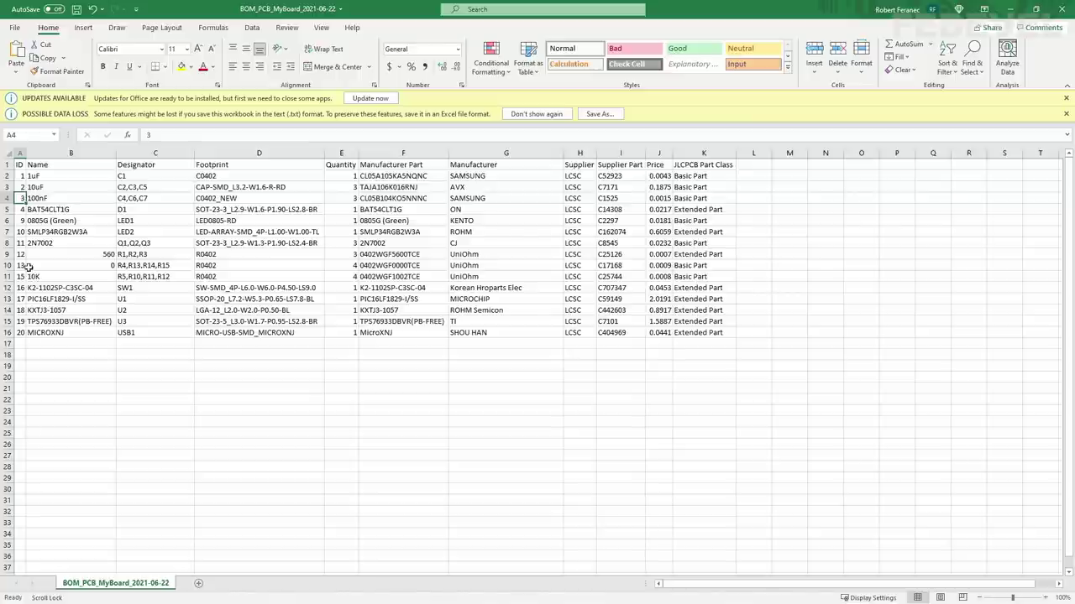
shift+click(18, 333)
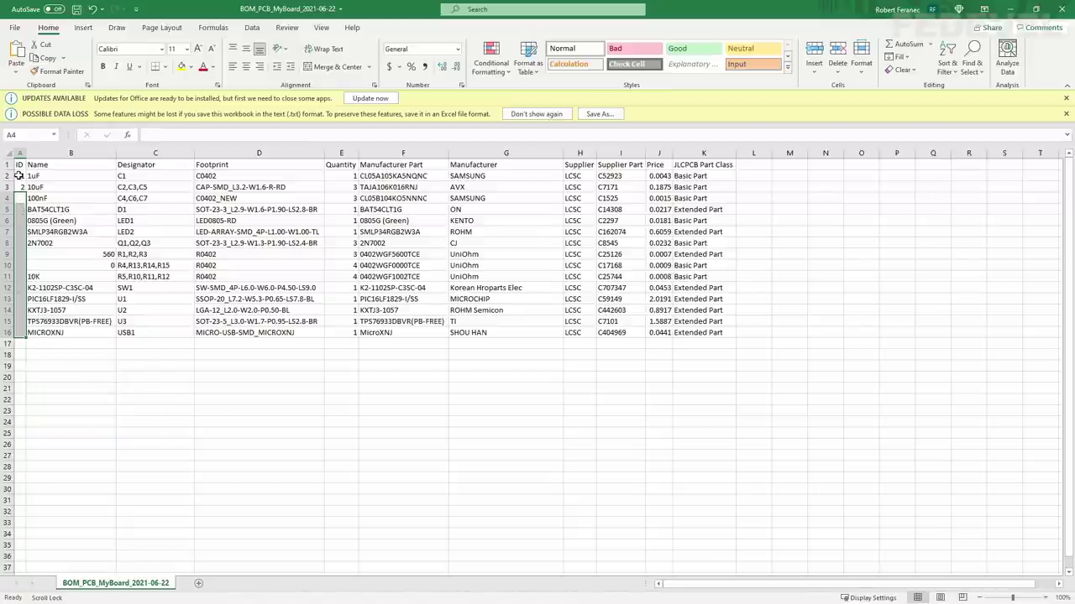
key(Delete)
click(21, 178)
shift+click(21, 186)
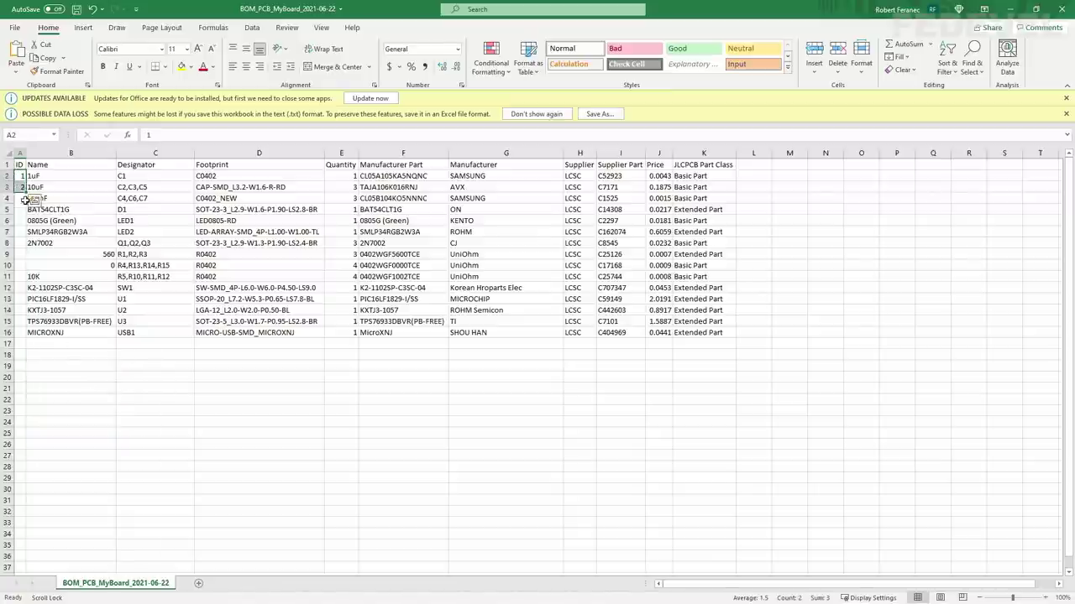
drag(26, 193, 23, 335)
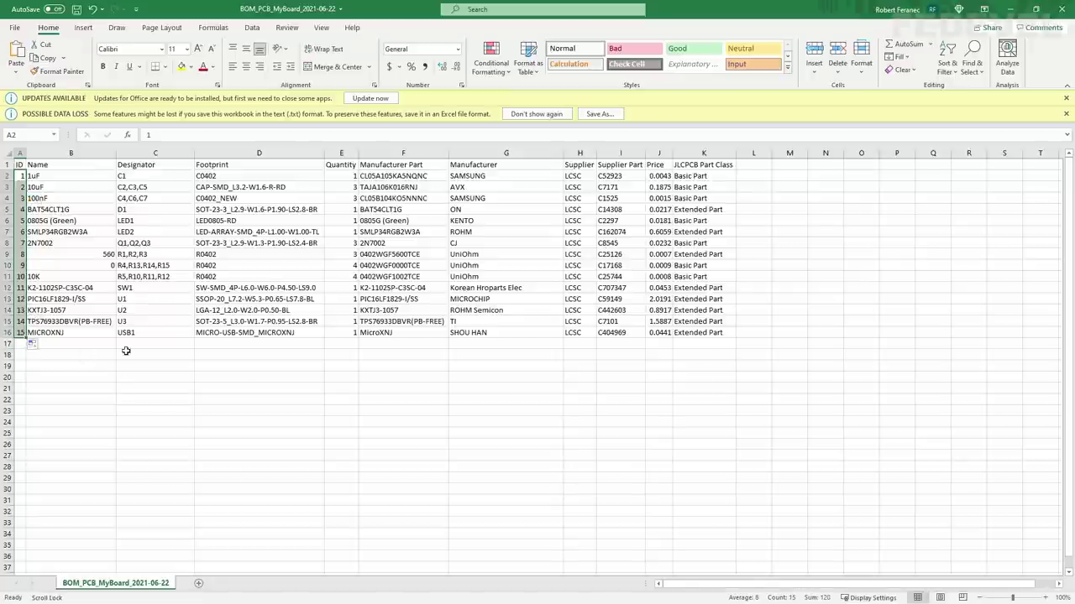
Step: Save the edited BOM in CSV UTF-8 (Comma delimited) format as BOM_PCB_MyBoard_2021-06-22 v1.csv and close it
click(15, 28)
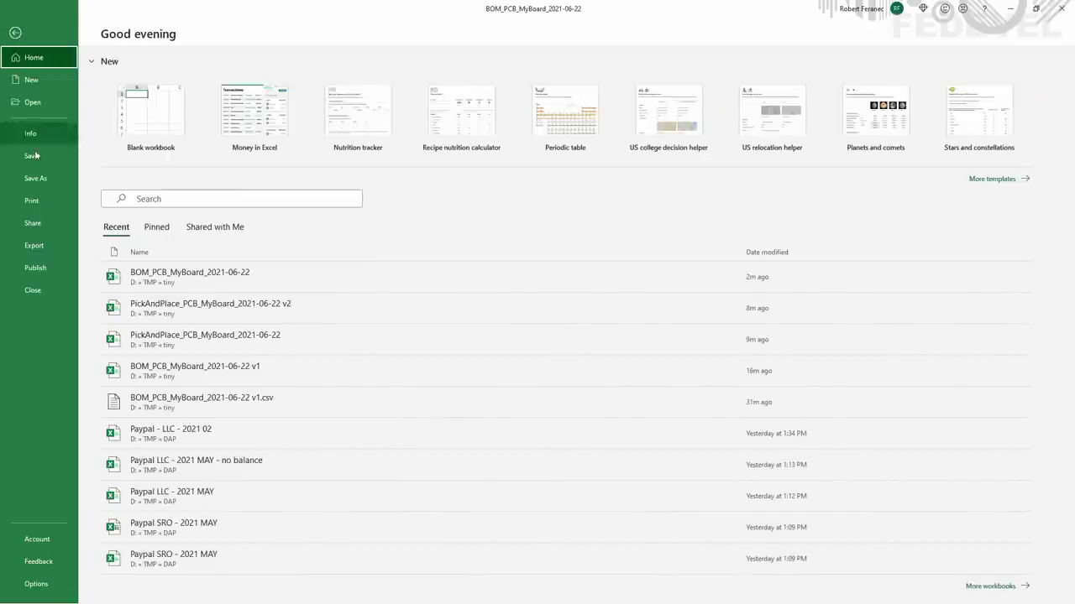
click(37, 178)
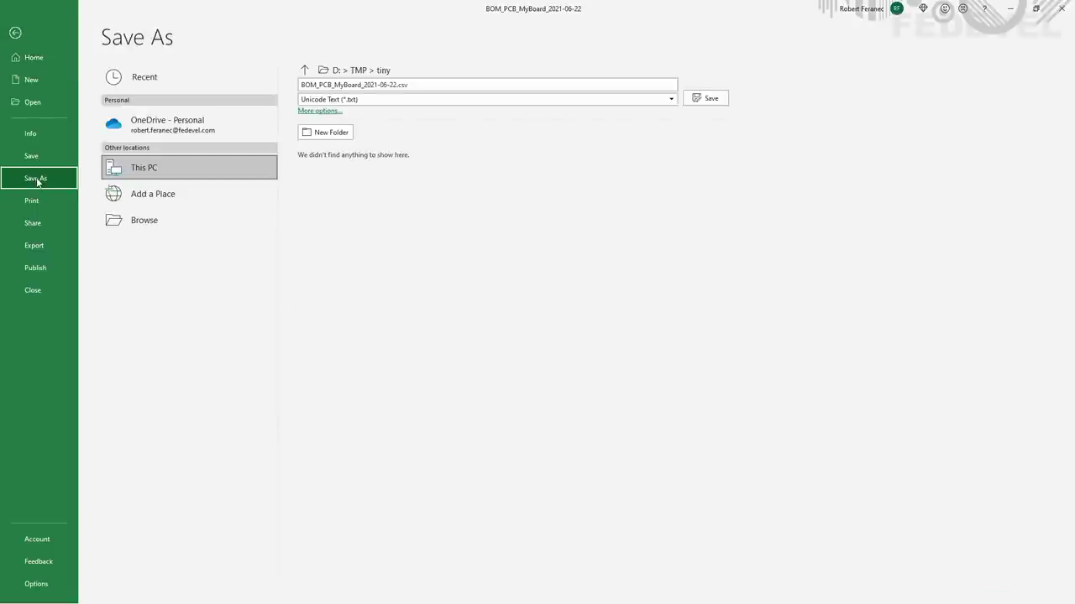
click(378, 99)
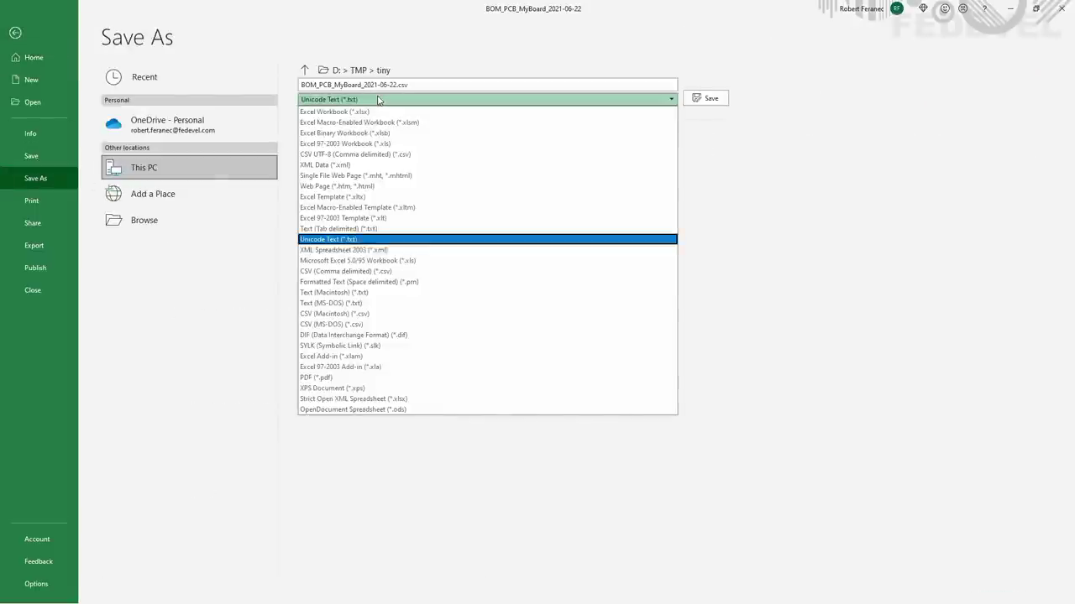
click(341, 156)
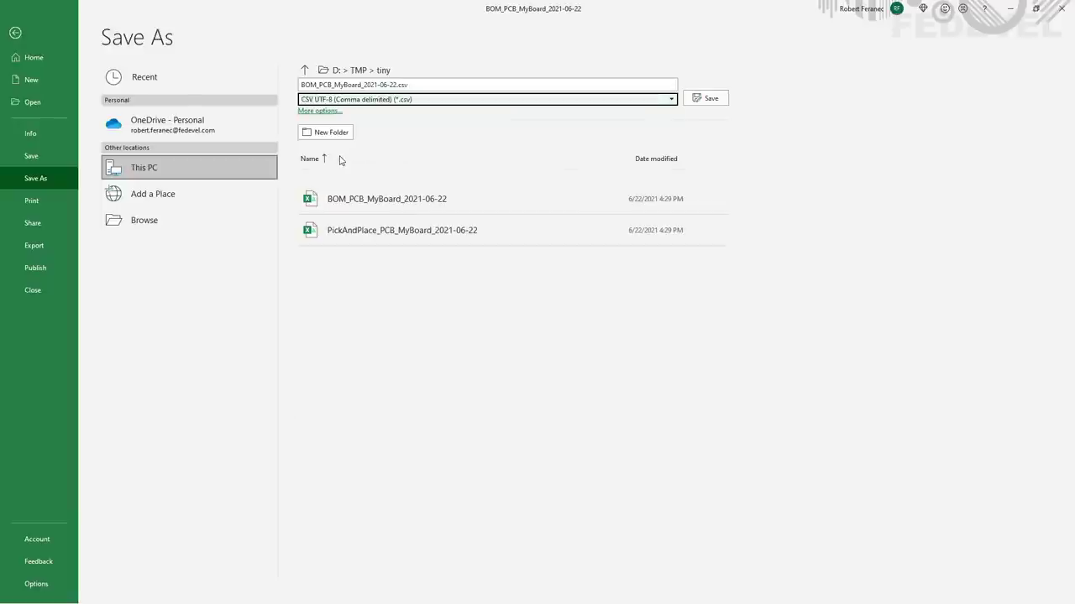
click(397, 84)
key(End)
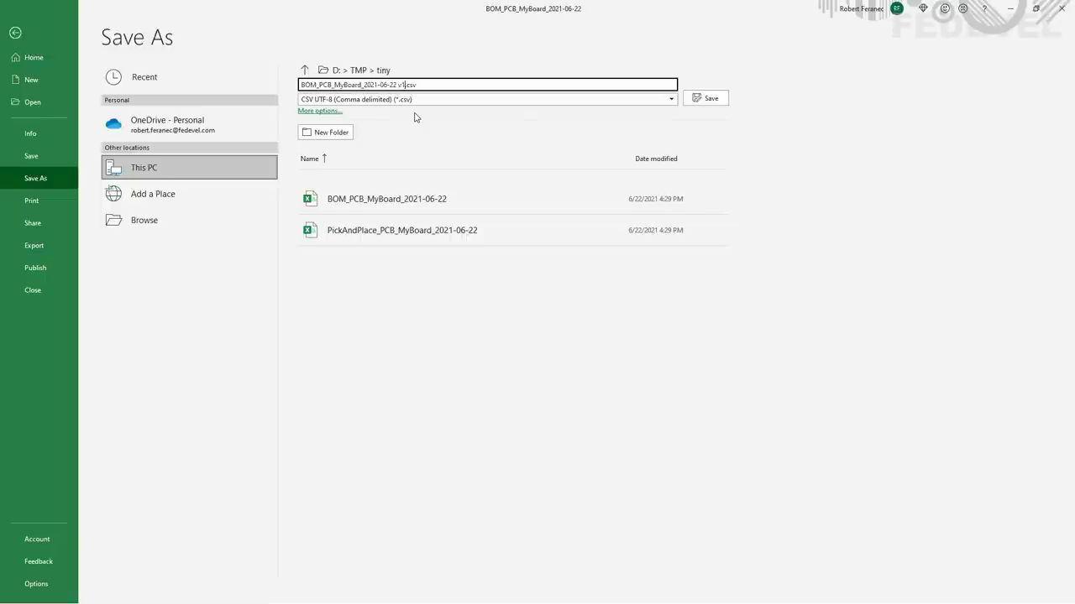
click(709, 99)
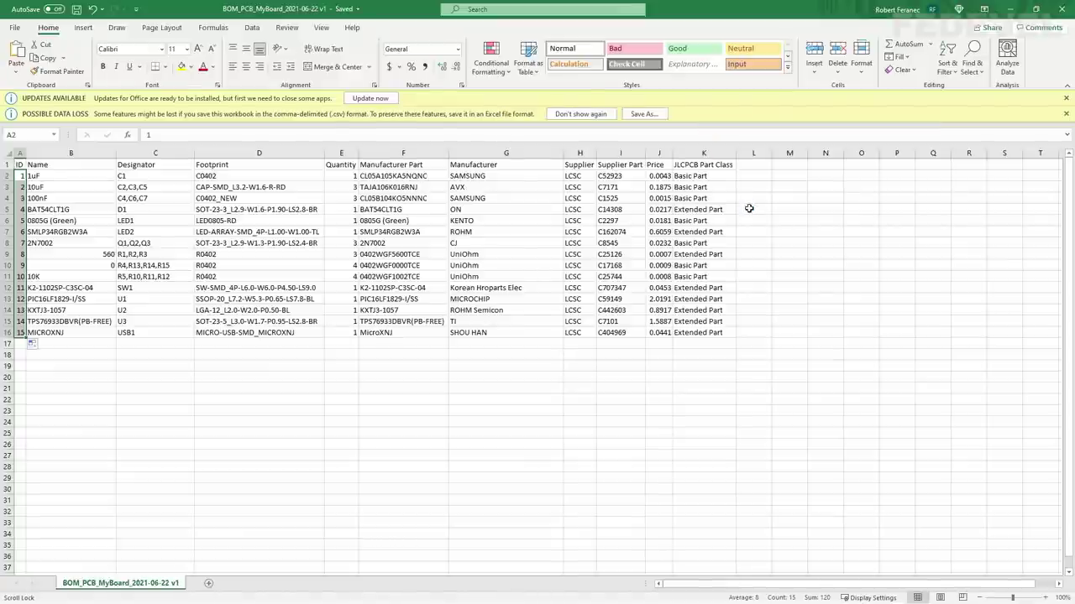
click(1063, 9)
Step: Switch to Total Commander, open PickAndPlace_PCB_MyBoard_2021-06-22.csv and delete the rows for resistors R6 to R9 and headers H1 to H6
key(alt+Tab)
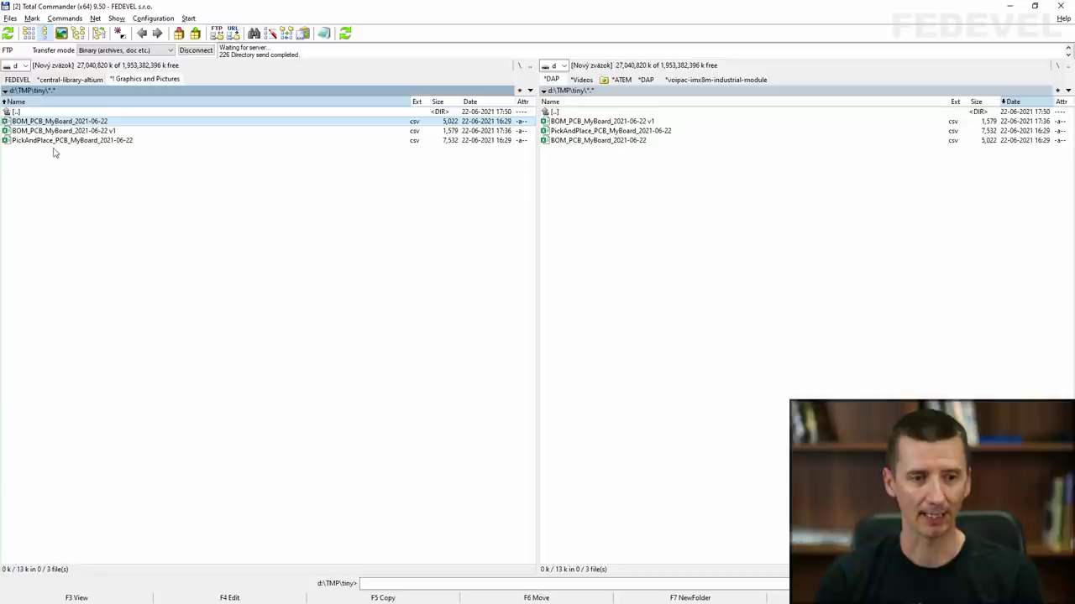
double_click(151, 141)
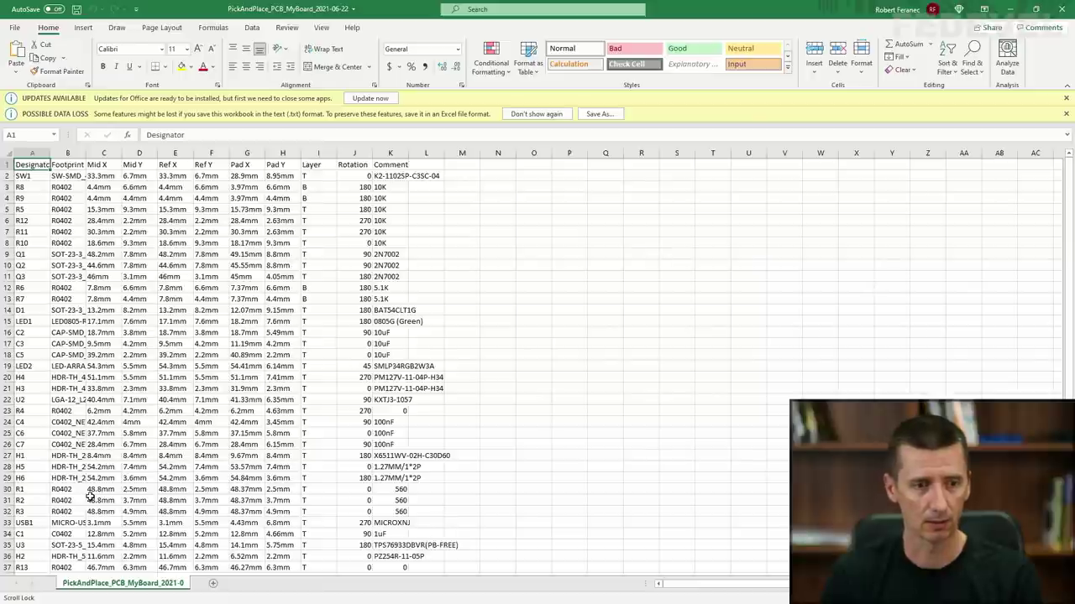
click(7, 187)
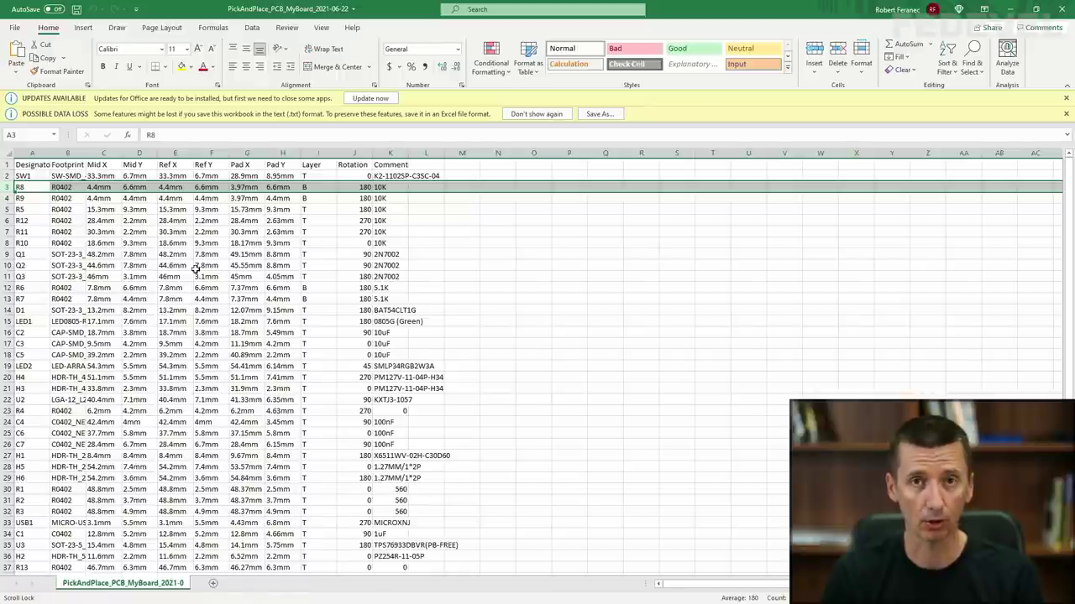
ctrl+click(8, 198)
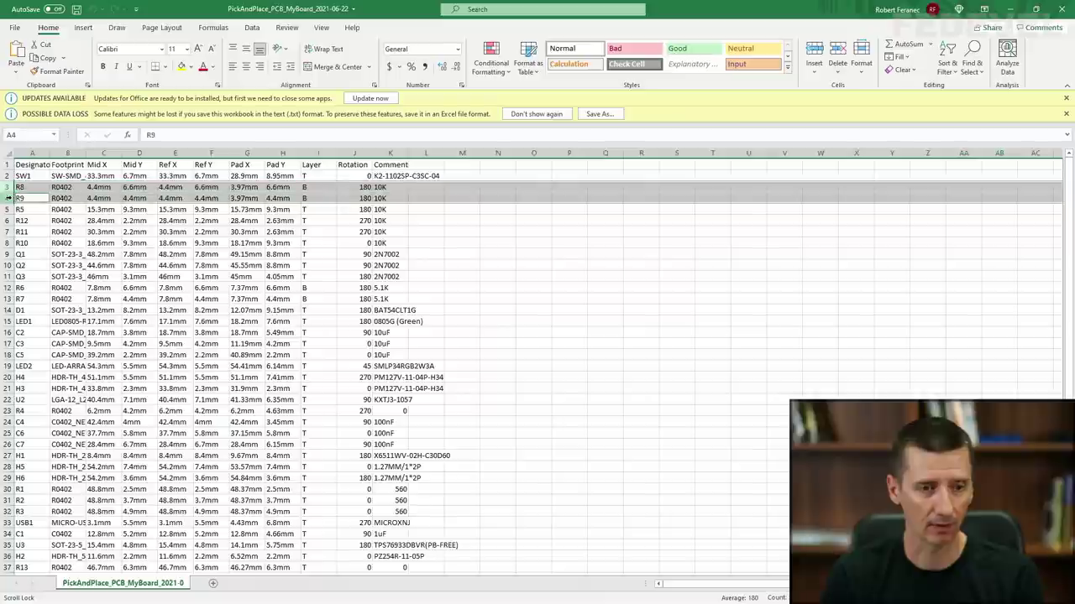
ctrl+click(7, 288)
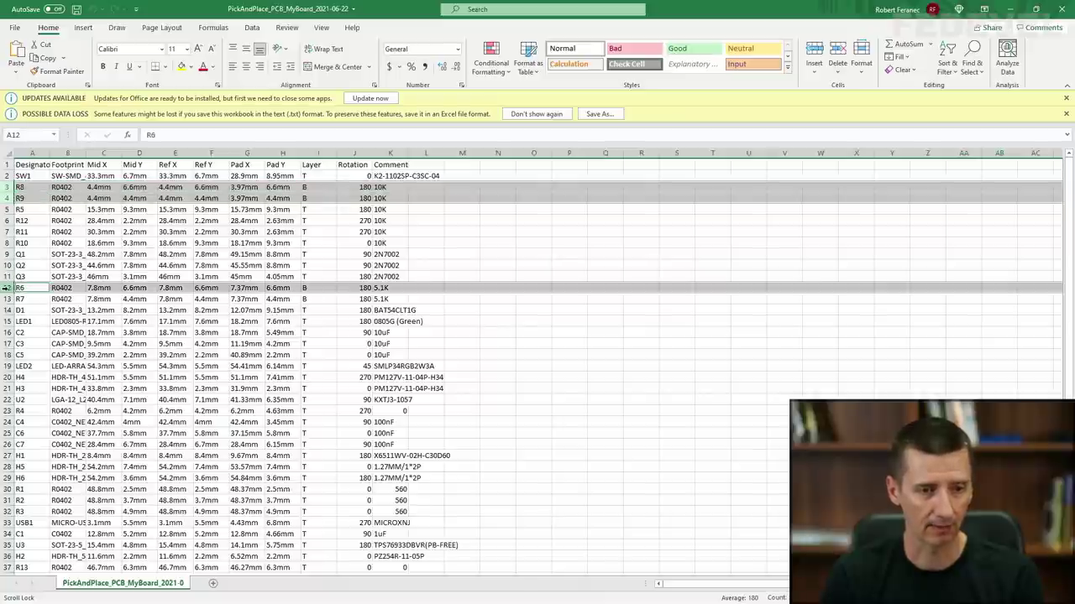
ctrl+click(7, 299)
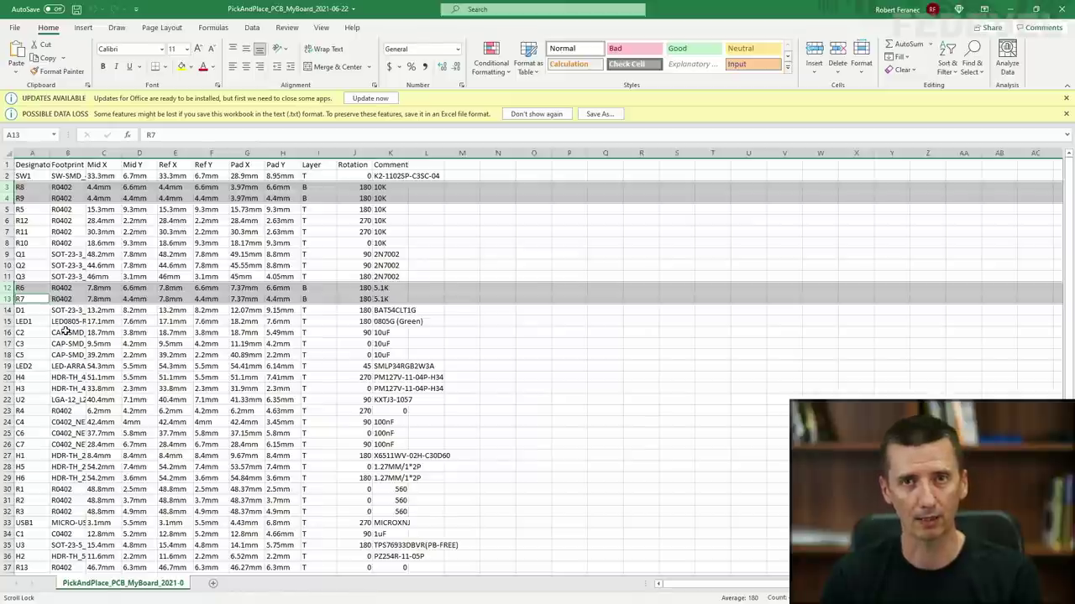
ctrl+click(6, 377)
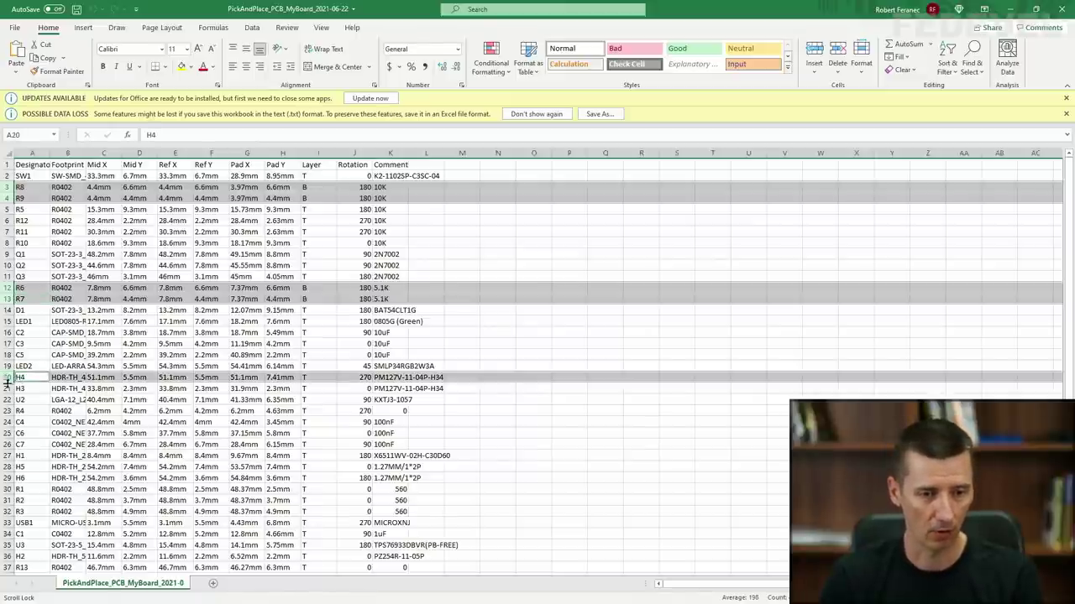
ctrl+click(6, 388)
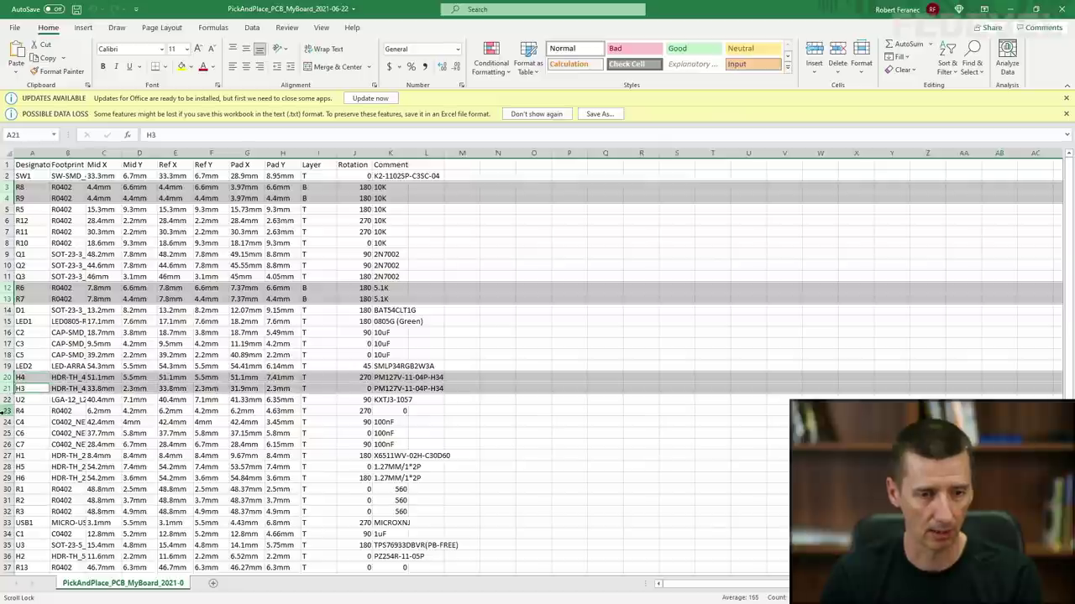
ctrl+click(6, 456)
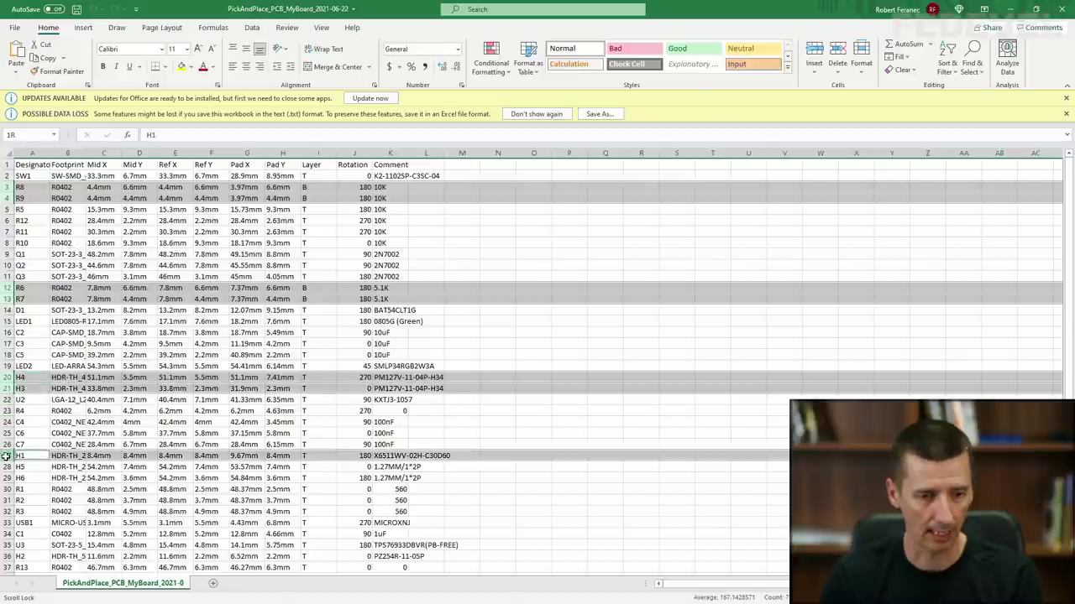
ctrl+click(6, 467)
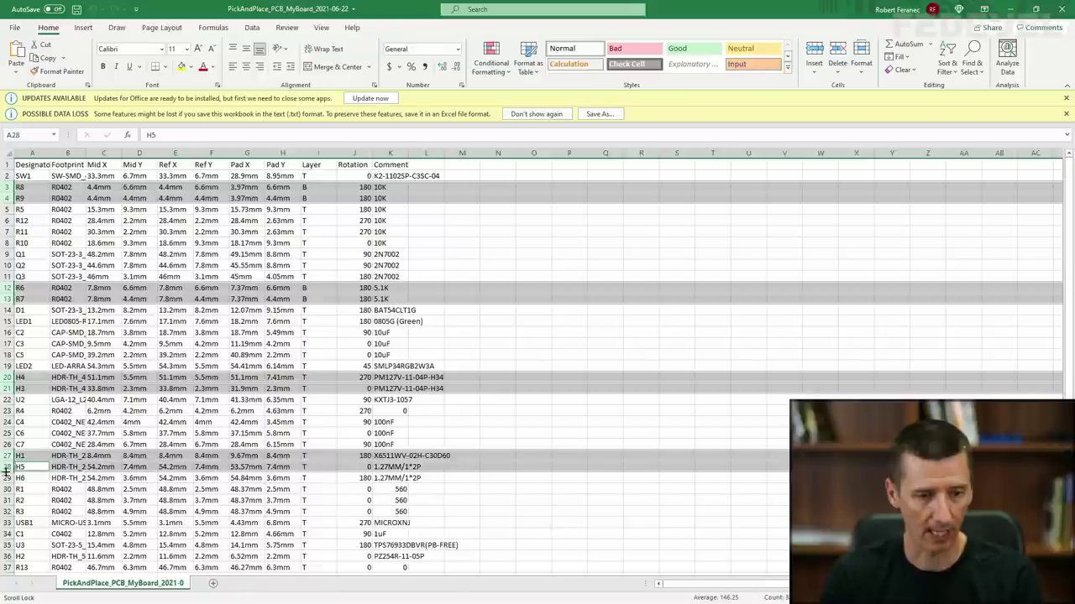
ctrl+click(6, 478)
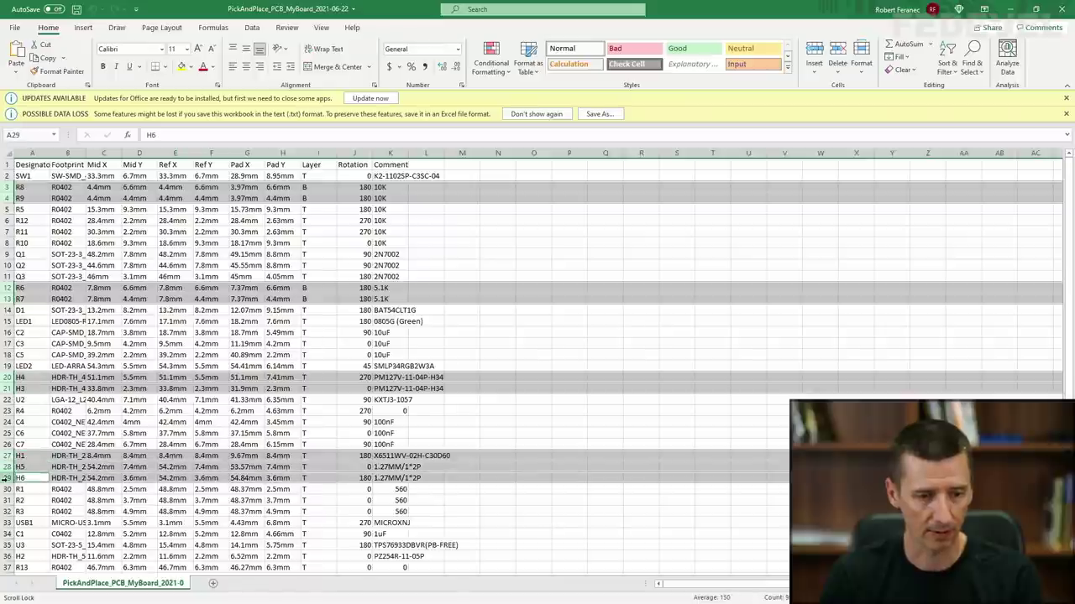
ctrl+click(5, 556)
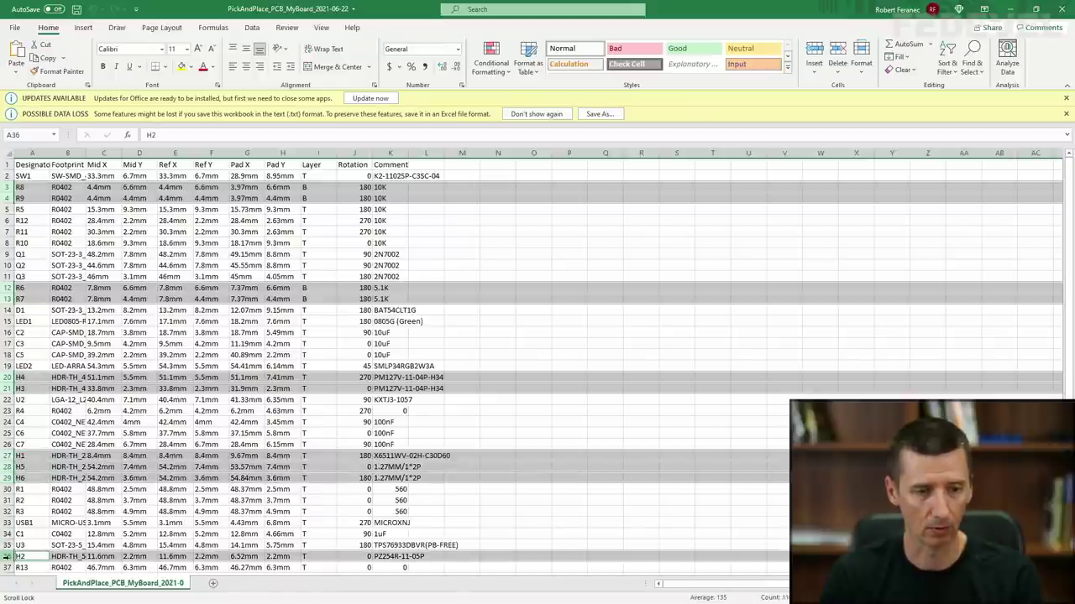
right_click(5, 388)
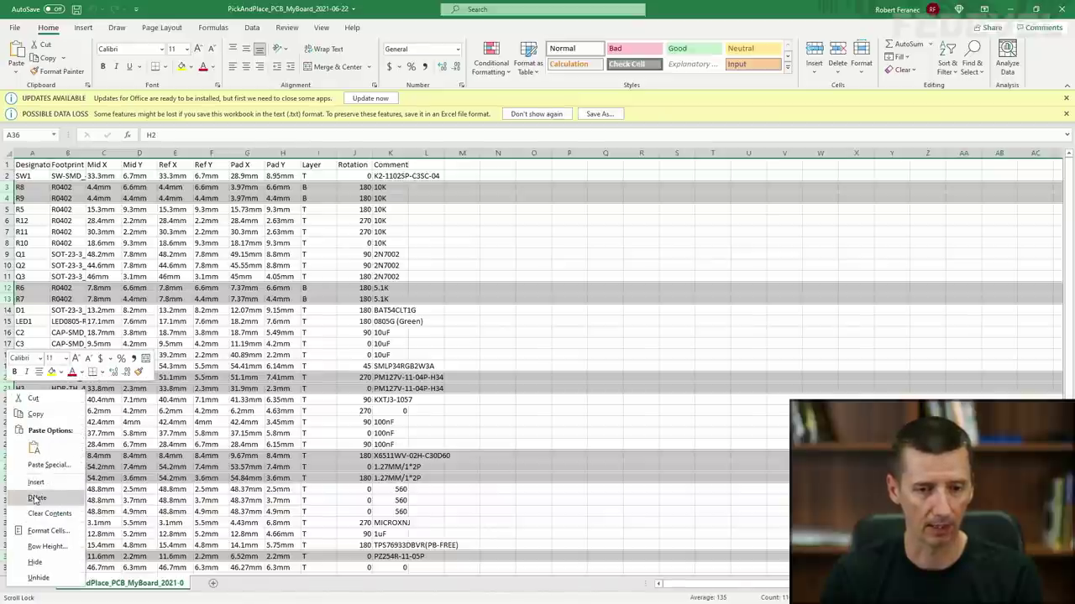
click(37, 498)
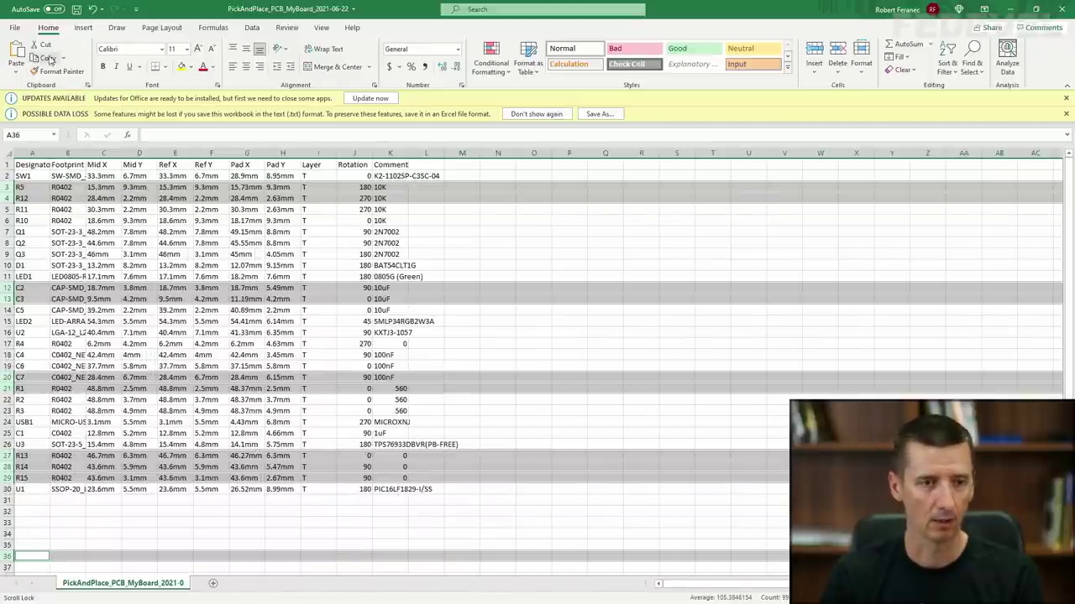
Step: Save the edited placement list in CSV UTF-8 (Comma delimited) format as PickAndPlace_PCB_MyBoard_2021-06-22 v1.csv and close it
click(19, 28)
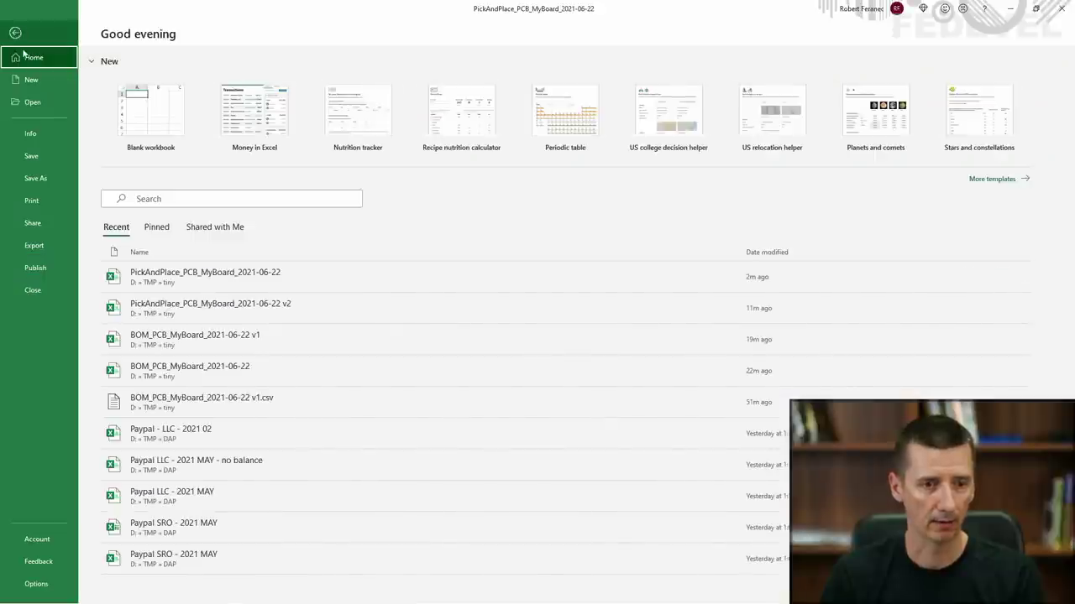
click(34, 178)
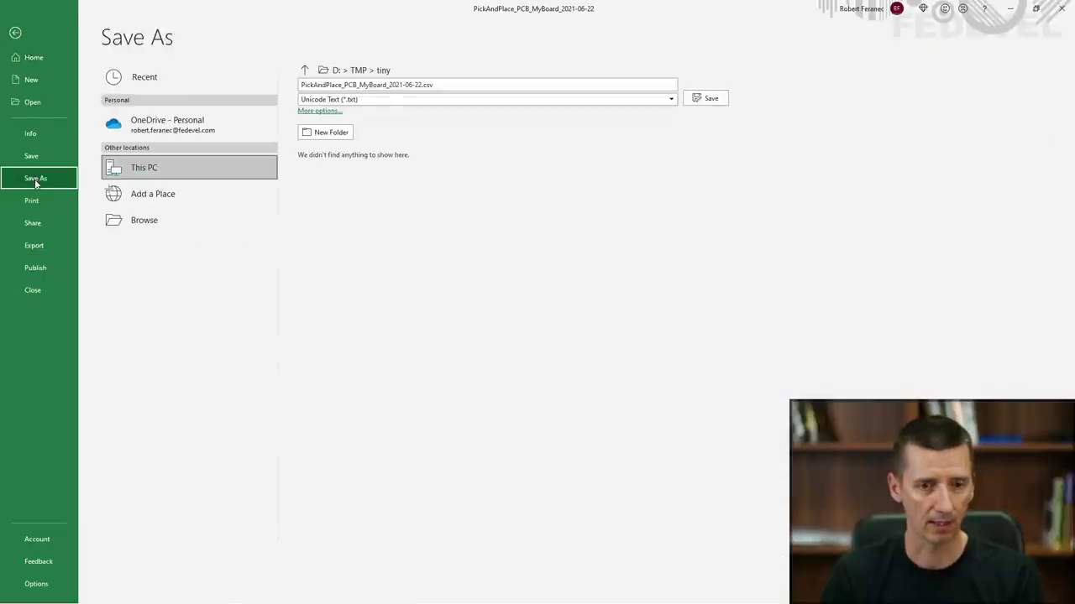
click(347, 100)
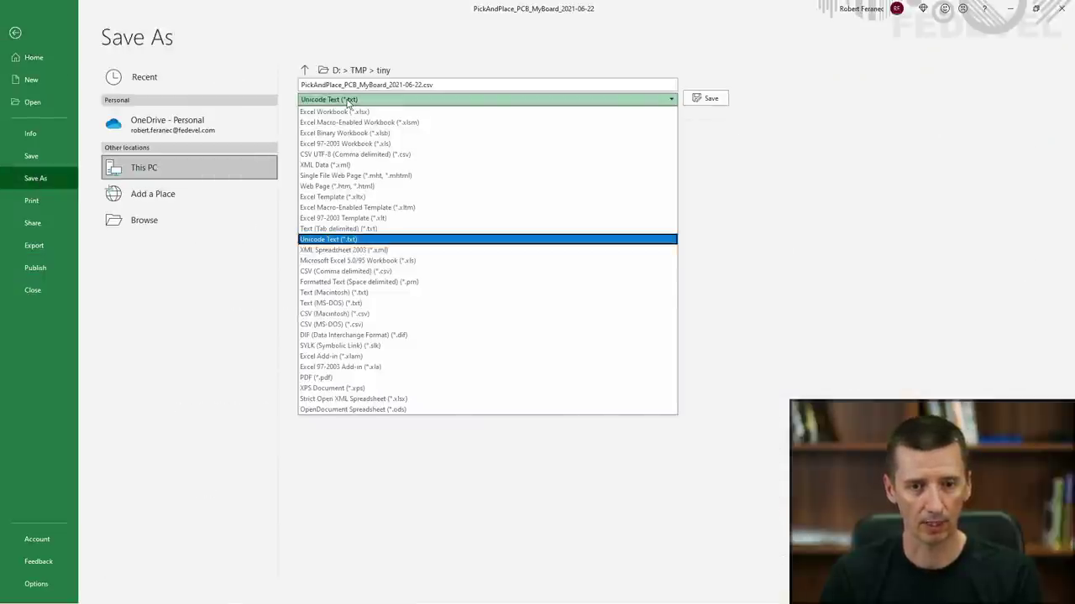
click(322, 156)
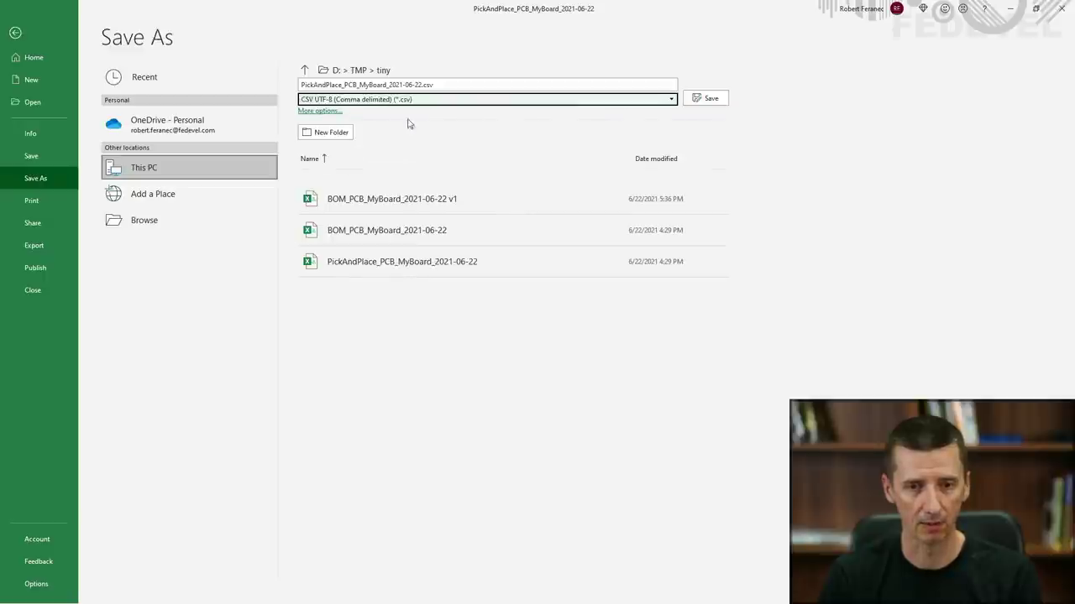
click(430, 85)
click(422, 85)
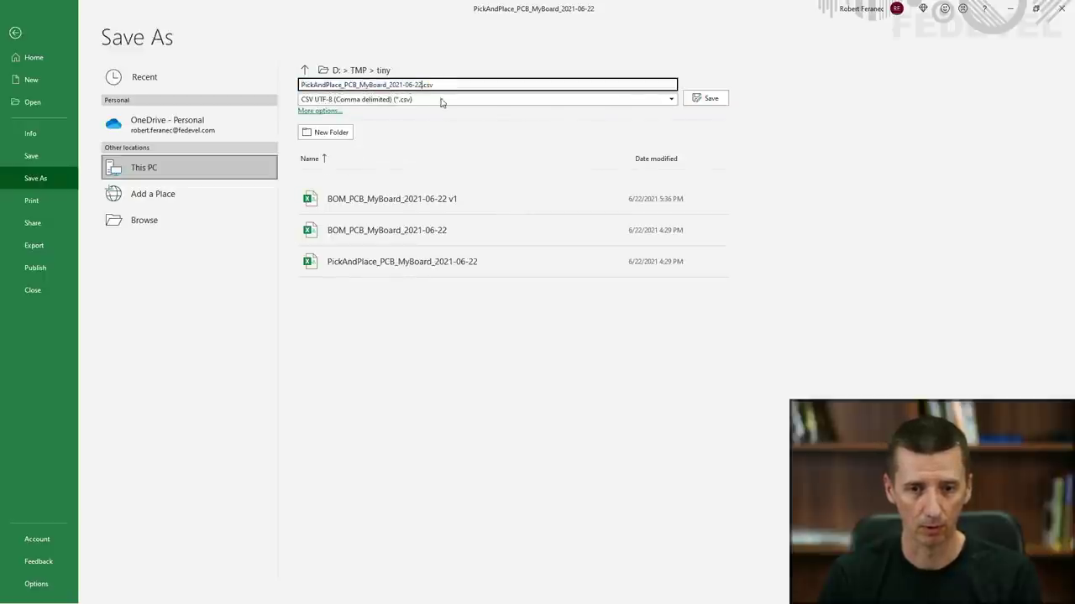
text(v1)
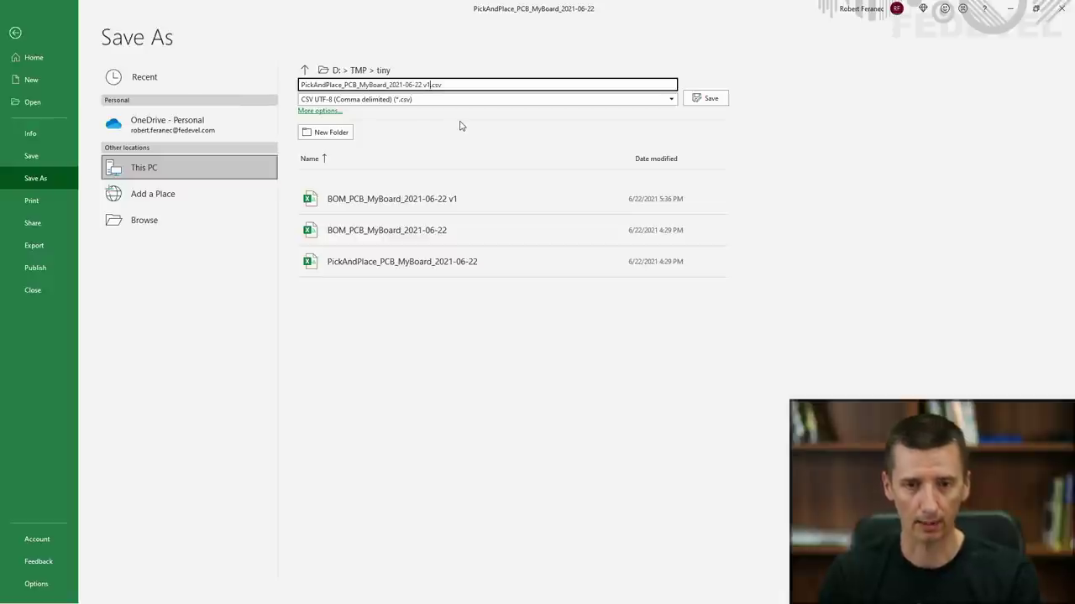
click(707, 98)
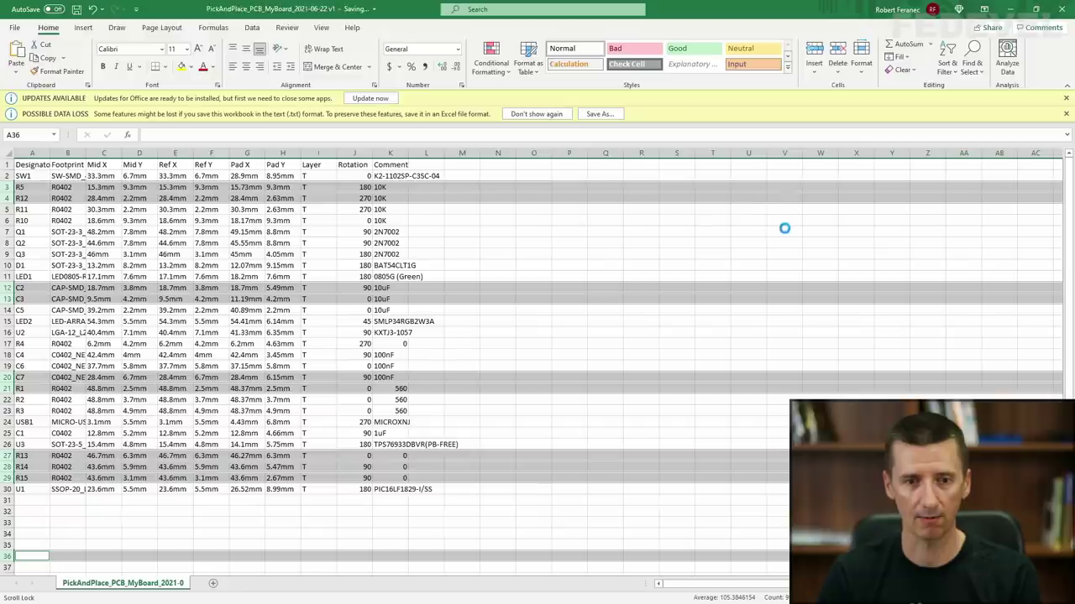
click(1062, 9)
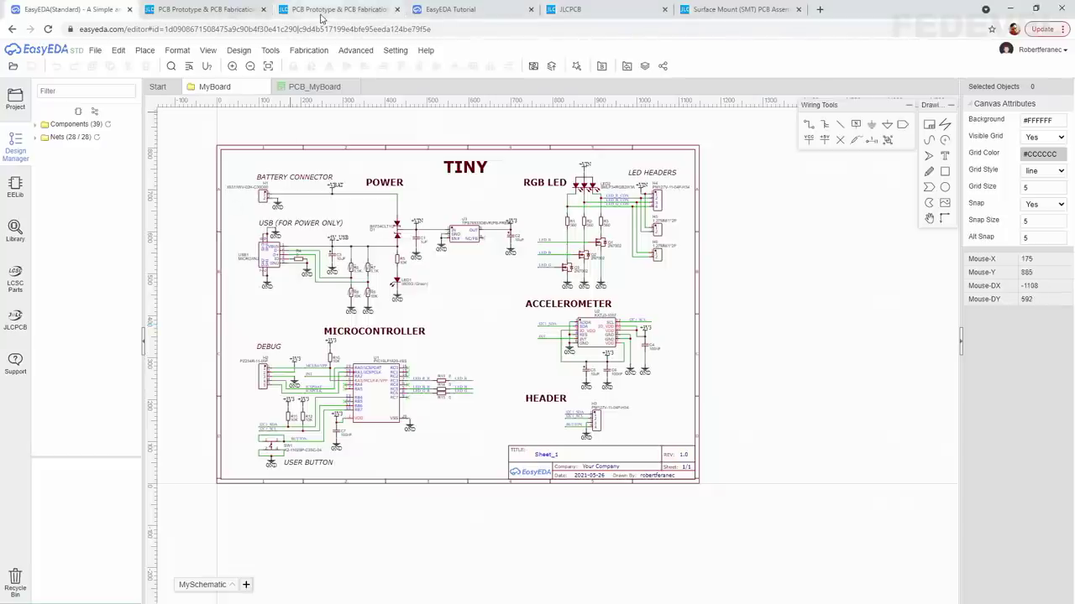
Step: Switch to the JLCPCB upload page in the browser and replace the BOM file with BOM_PCB_MyBoard_2021-06-22 v1.csv
click(321, 10)
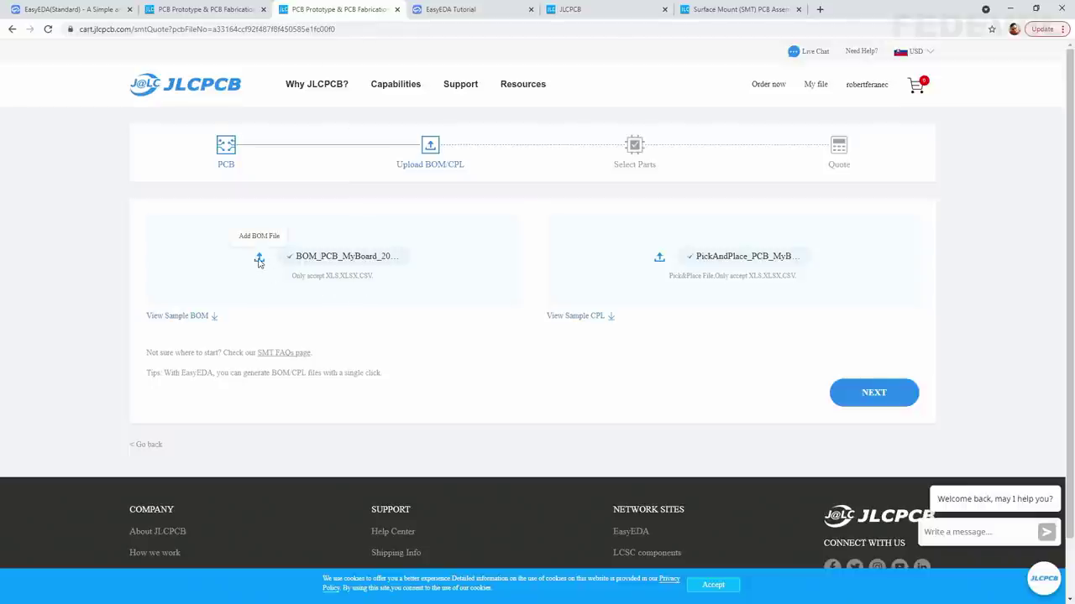
click(259, 260)
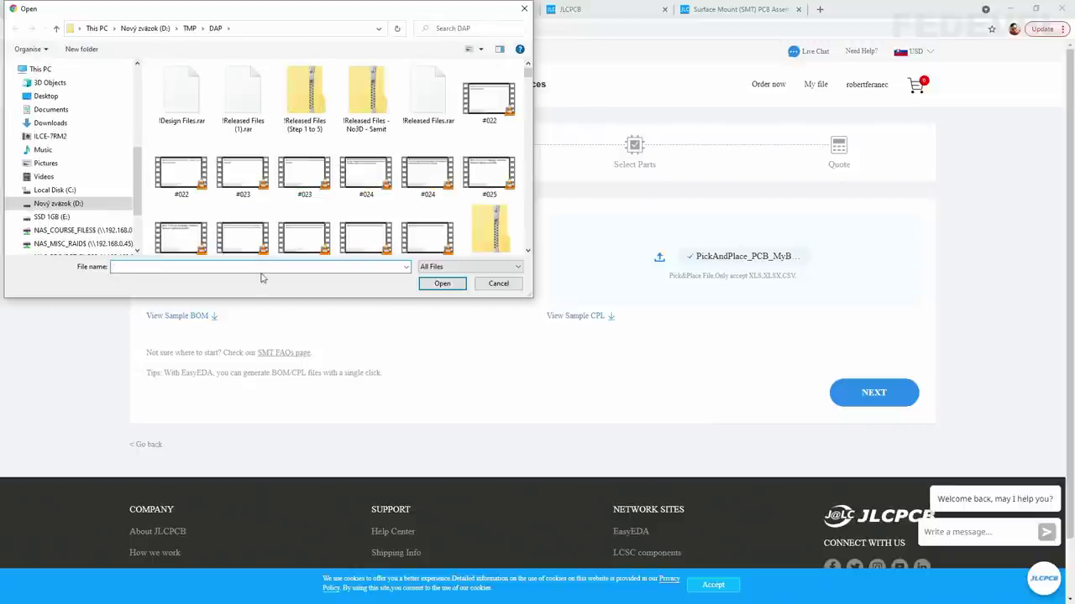
text(BOM_PCB_MyBoard_2021-06-22 v1)
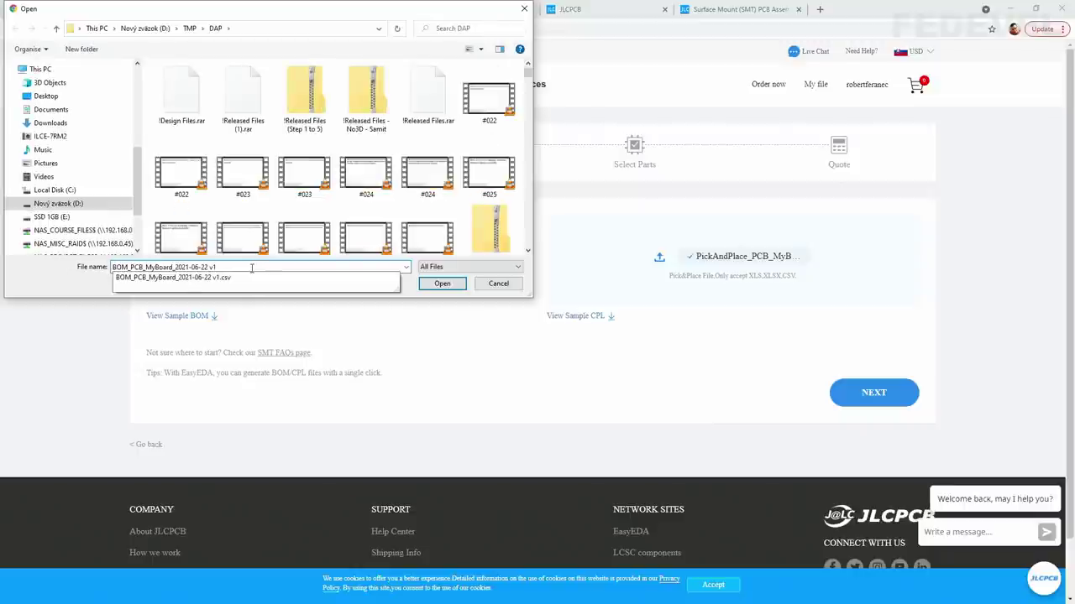
click(370, 284)
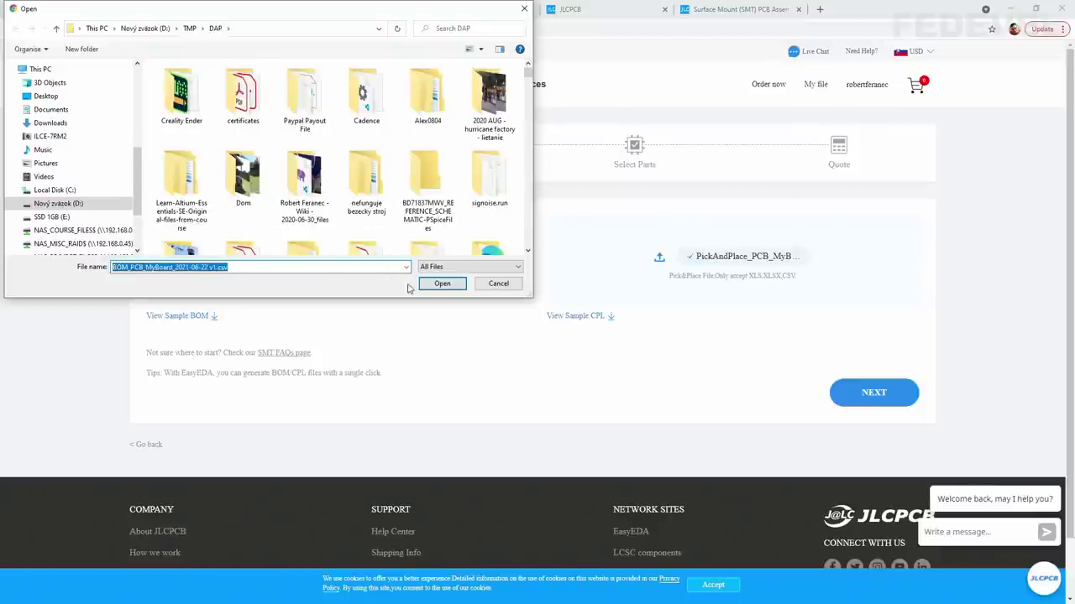
click(440, 283)
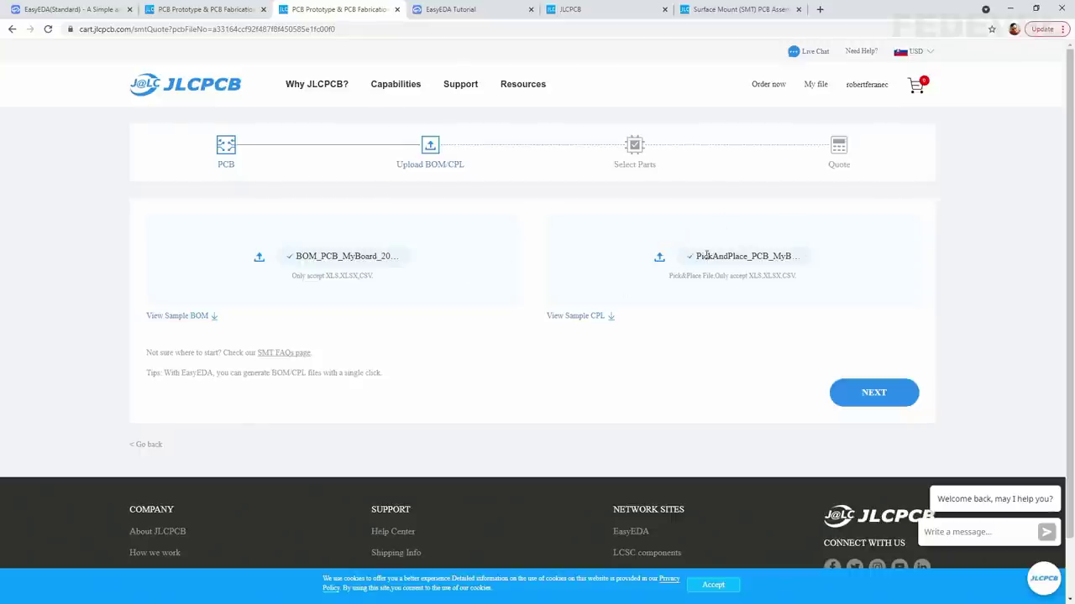
Step: Replace the CPL file with PickAndPlace_PCB_MyBoard_2021-06-22 v1.csv, copying its name from Total Commander, and continue to part selection
click(660, 260)
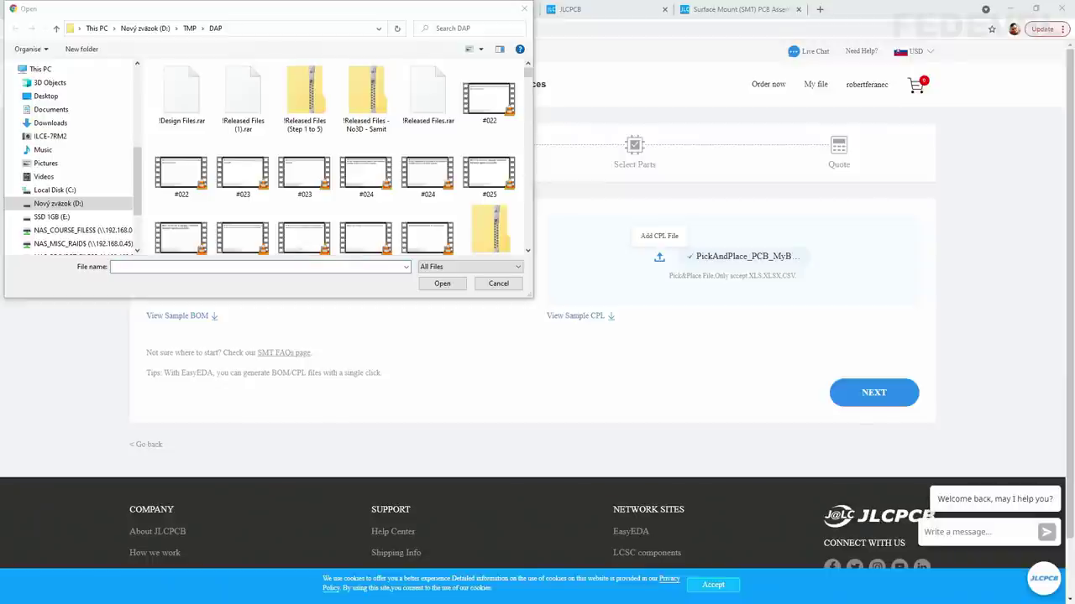
key(alt+Tab)
click(162, 150)
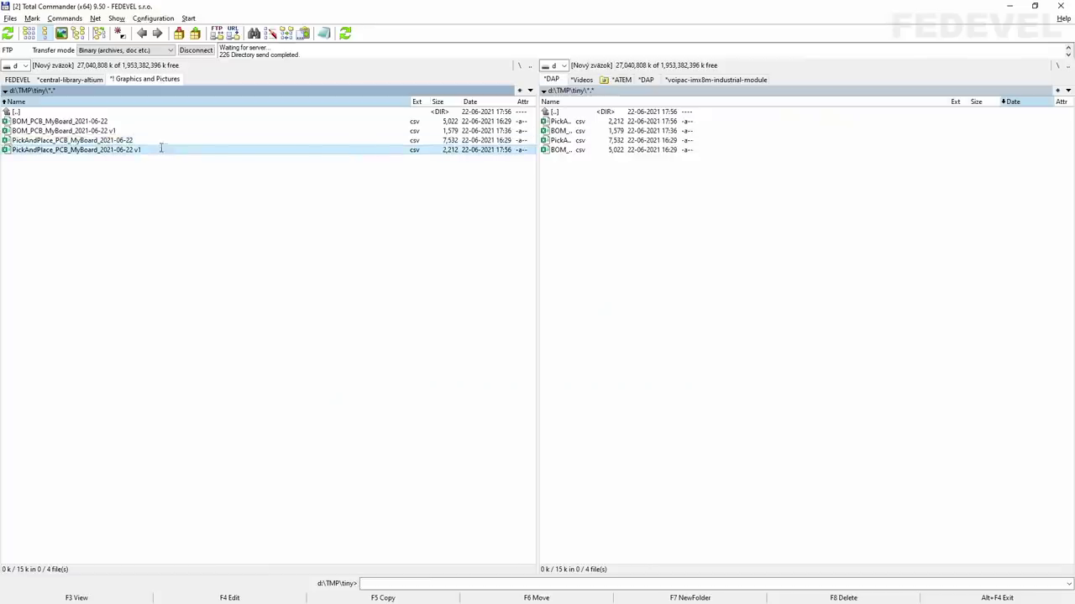
click(162, 151)
key(ctrl+c)
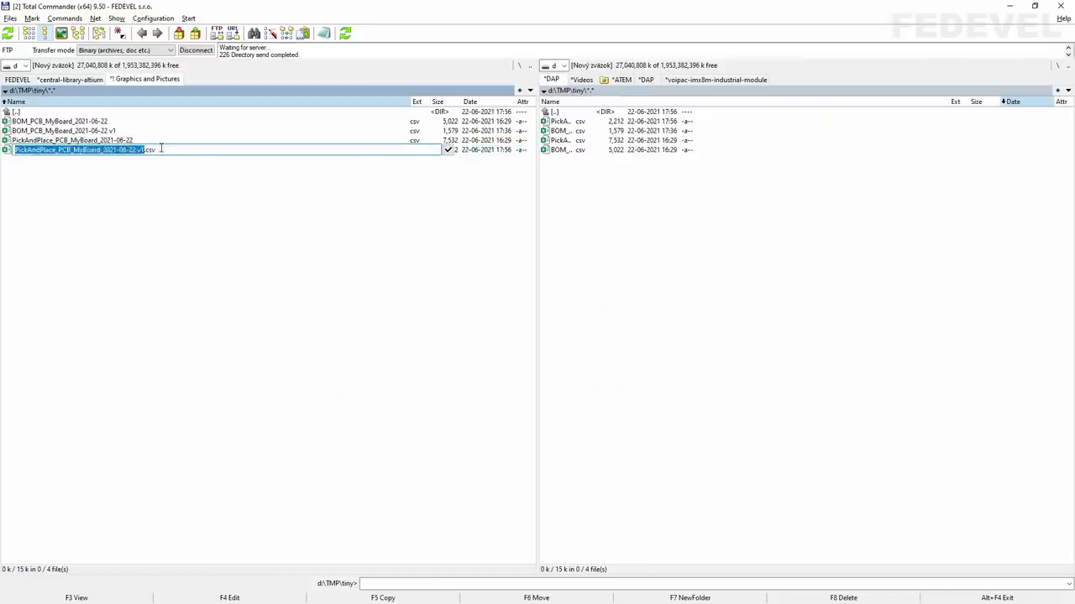
click(1009, 6)
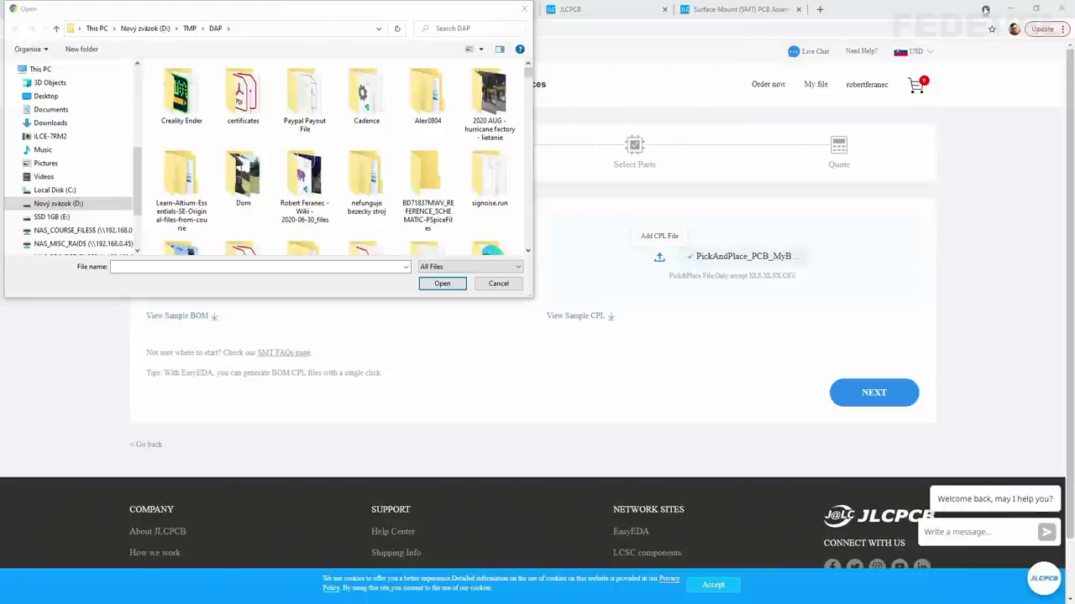
click(316, 266)
key(ctrl+v)
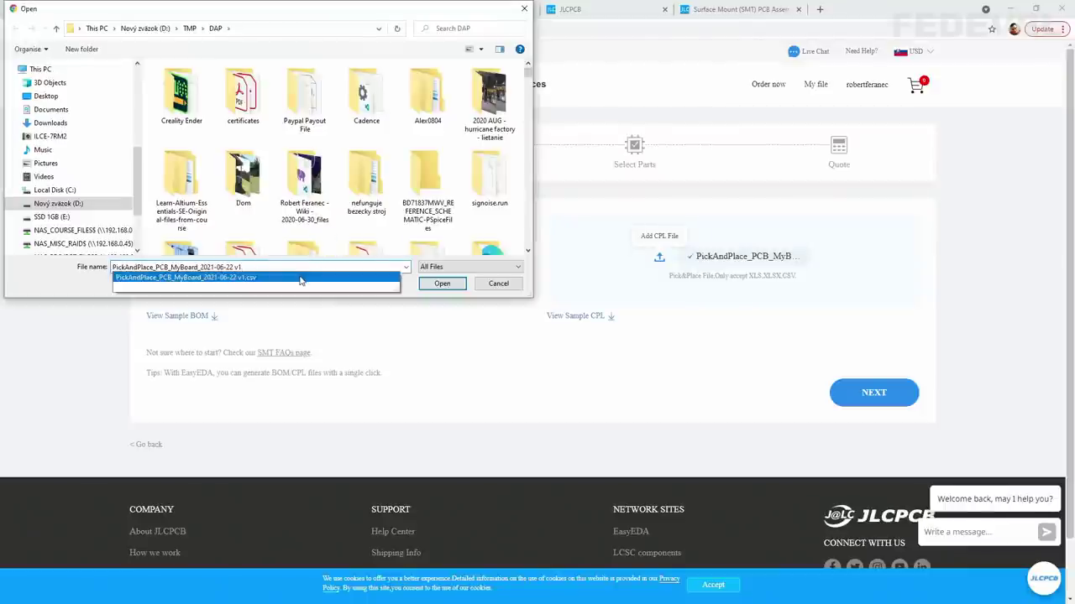
click(300, 278)
click(441, 283)
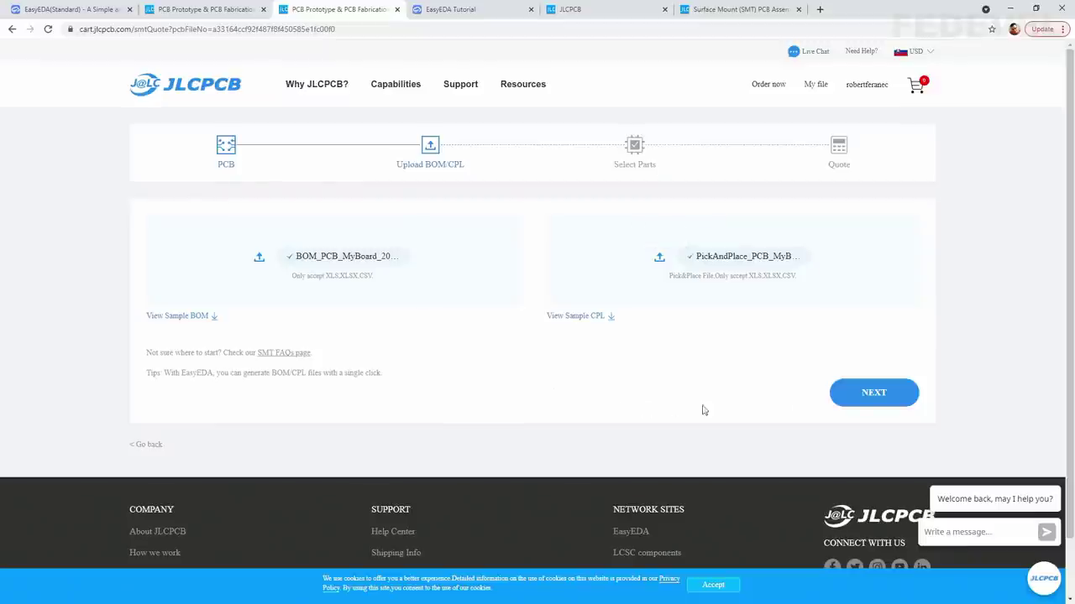
click(873, 394)
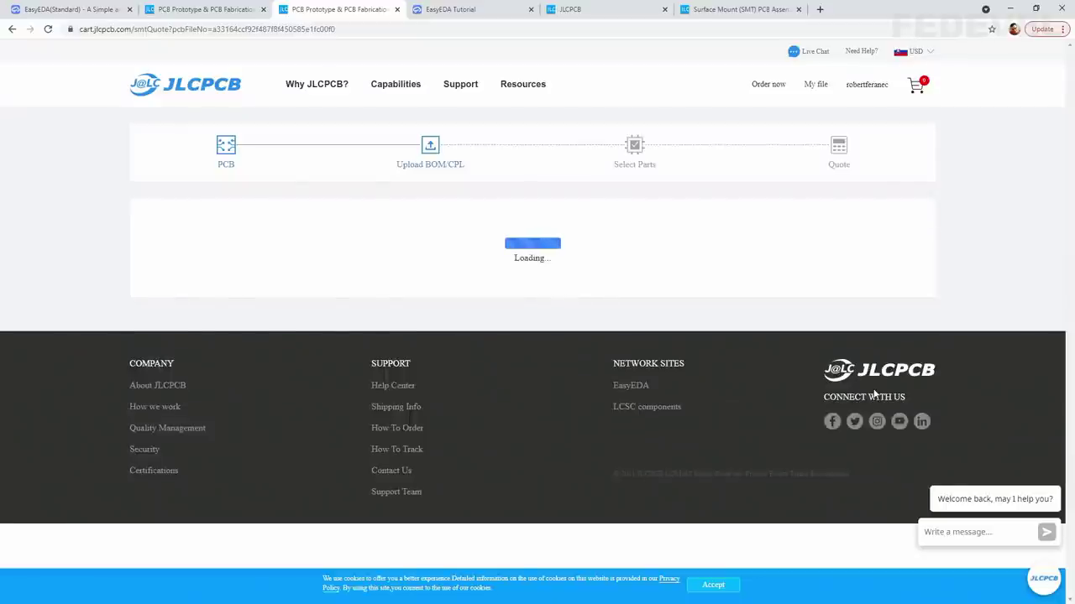